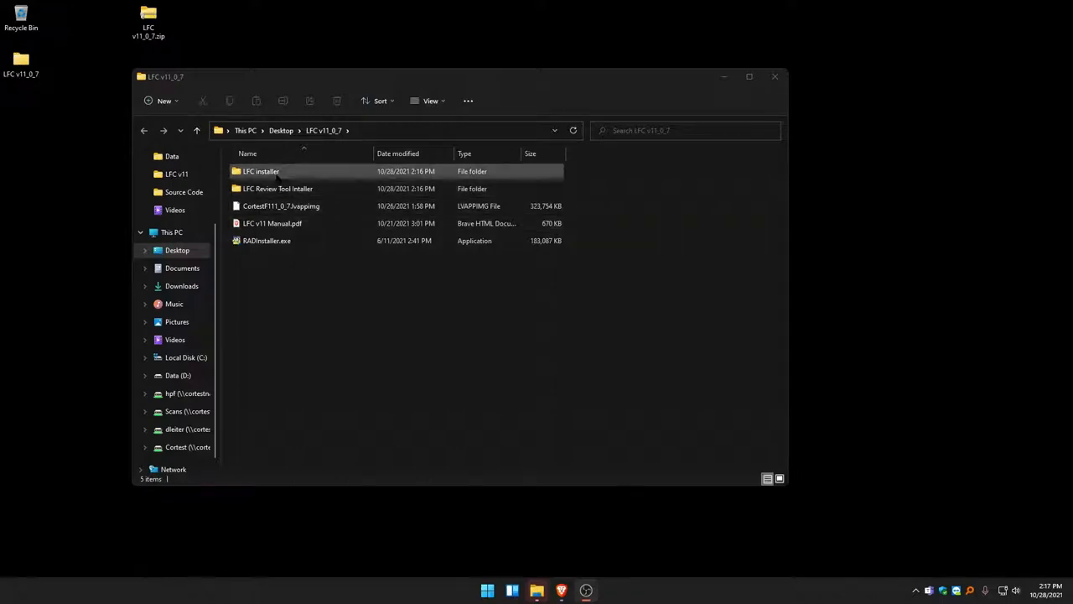
# - Install NI Replication And Deployment Utility 16.0 from RADInstaller.exe in the LFC v11_0_7 folder, keeping the default directories and accepting the license agreement
pyautogui.click(274, 243)
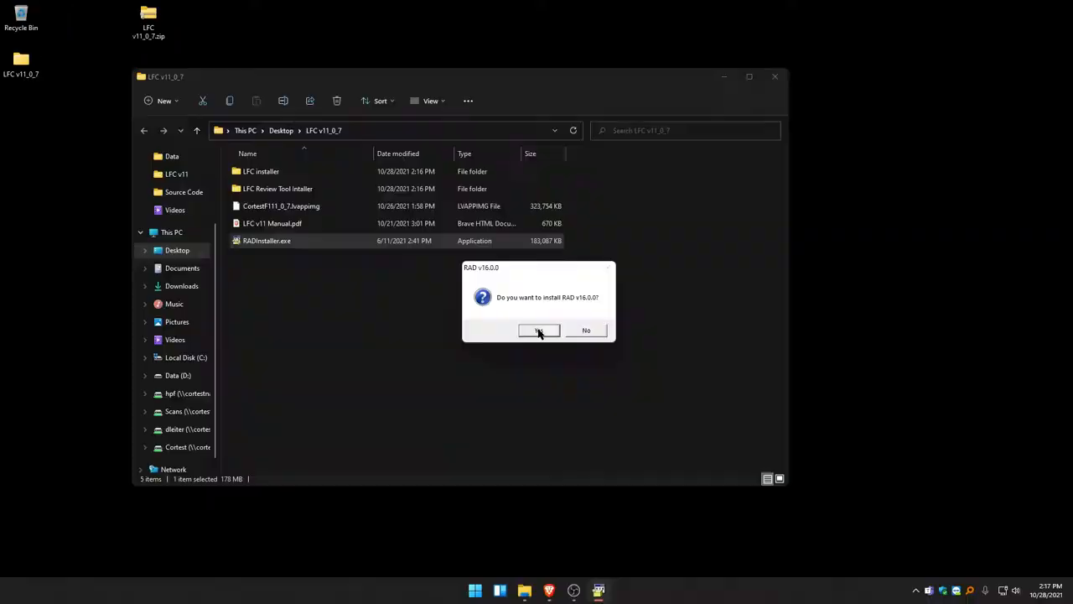
pyautogui.click(541, 332)
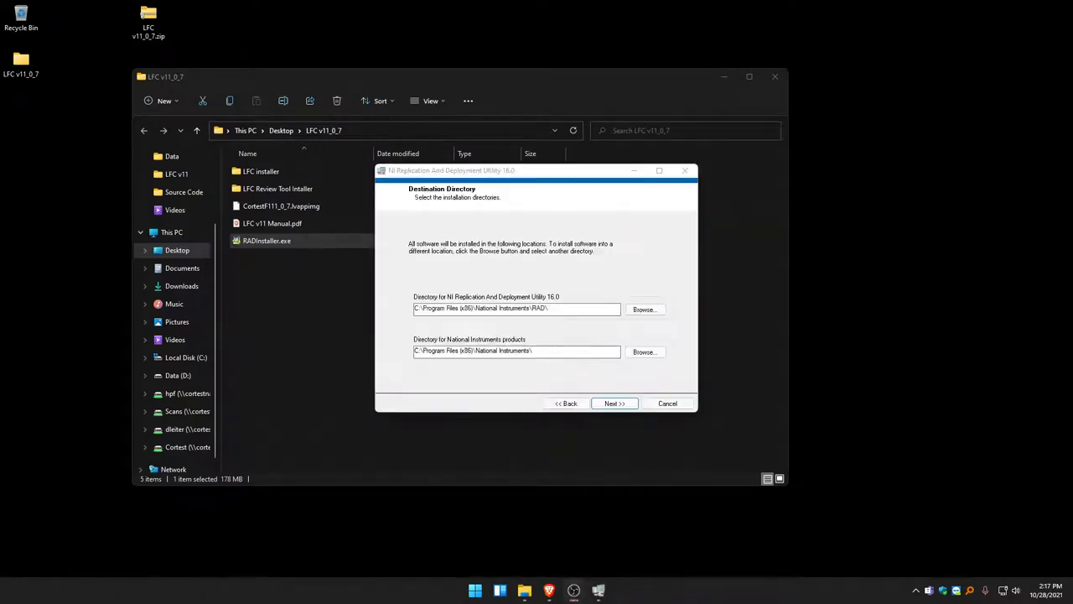
pyautogui.click(620, 403)
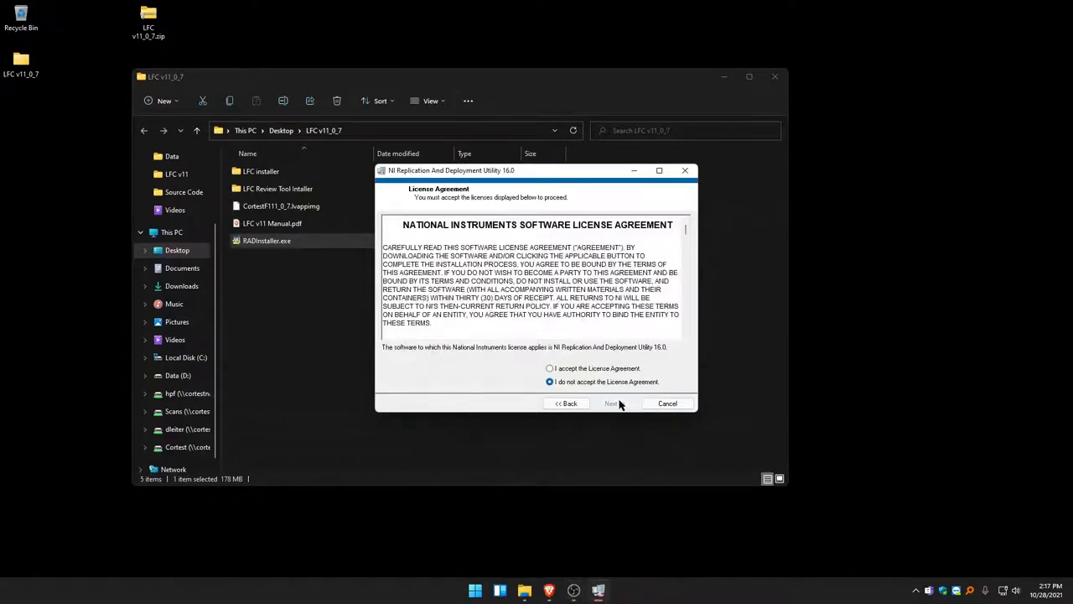
pyautogui.click(592, 369)
pyautogui.click(609, 404)
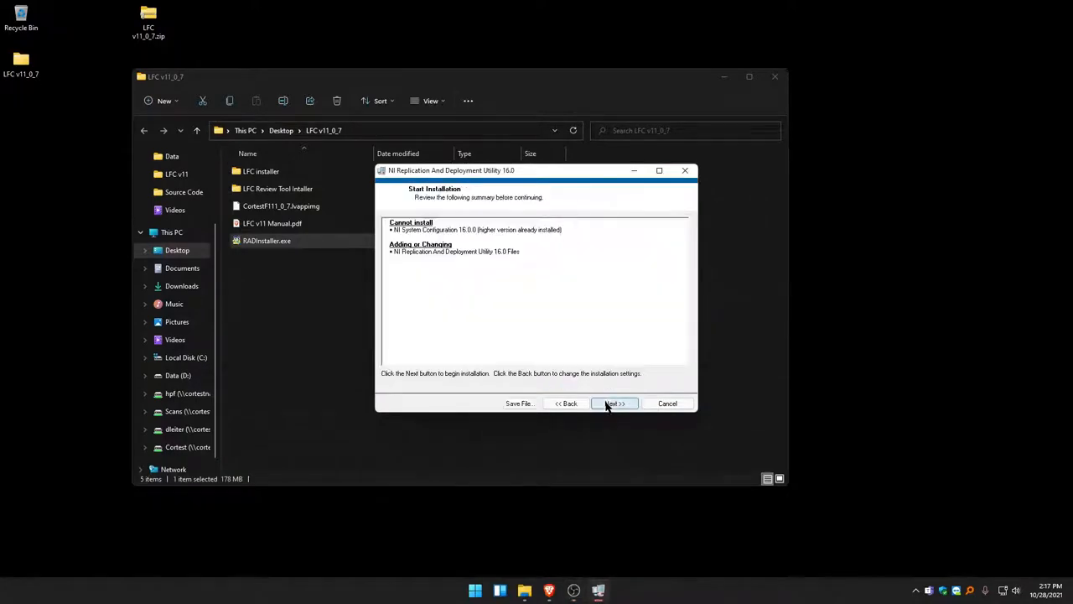
pyautogui.click(610, 404)
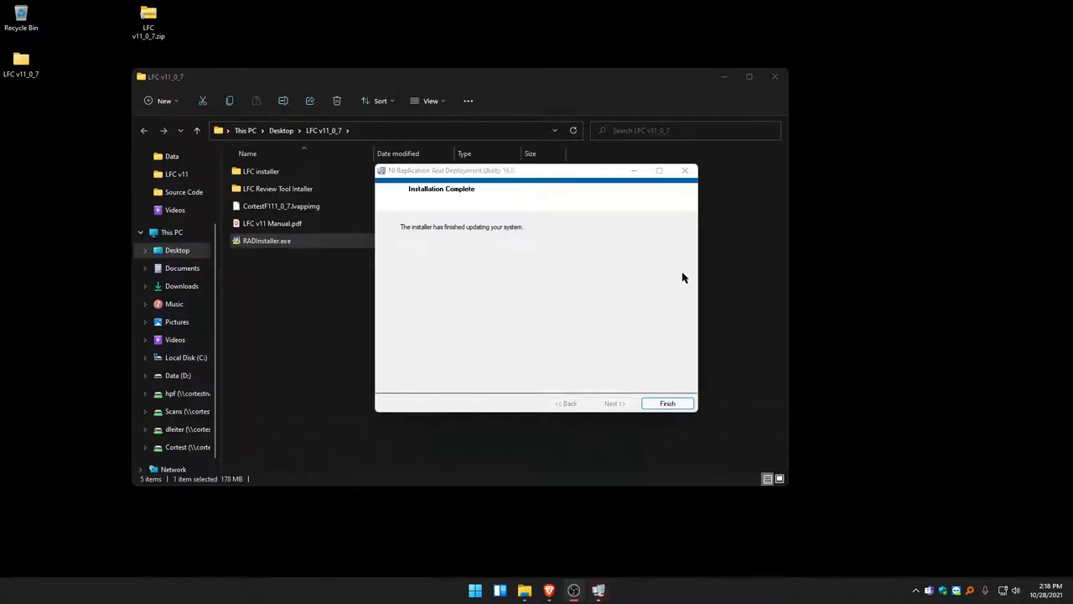
pyautogui.click(668, 402)
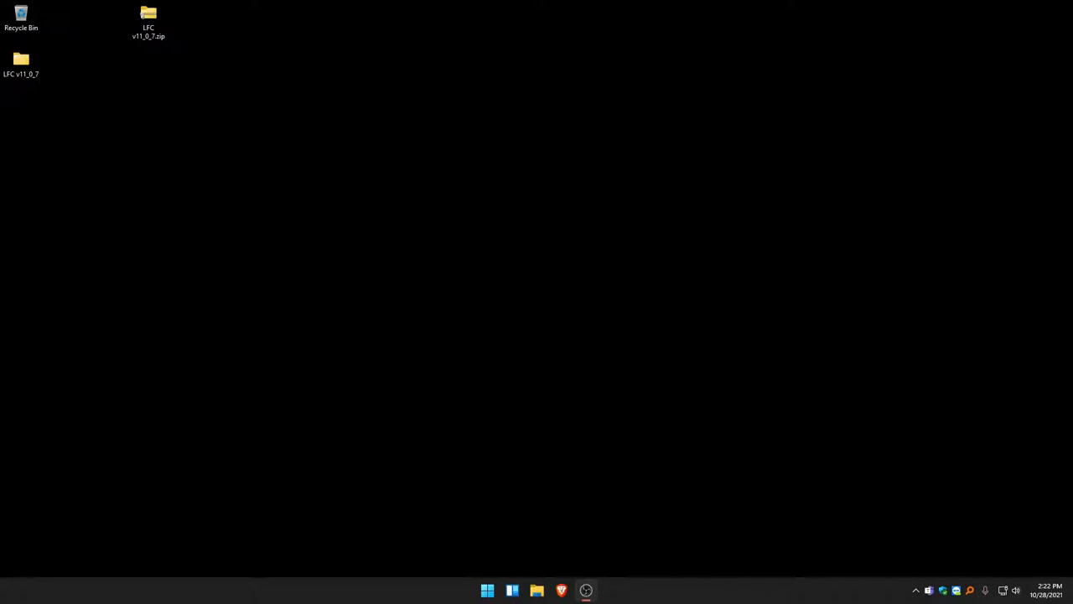
# - Launch the RAD Utility and select CortestF1 as the deployment target
pyautogui.click(487, 590)
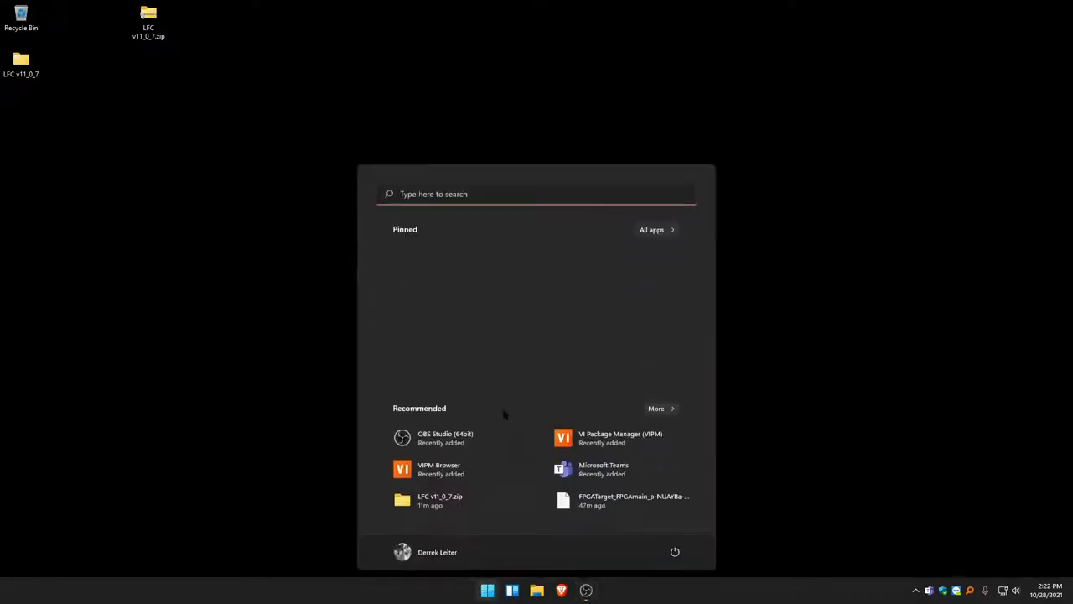
pyautogui.write('rad')
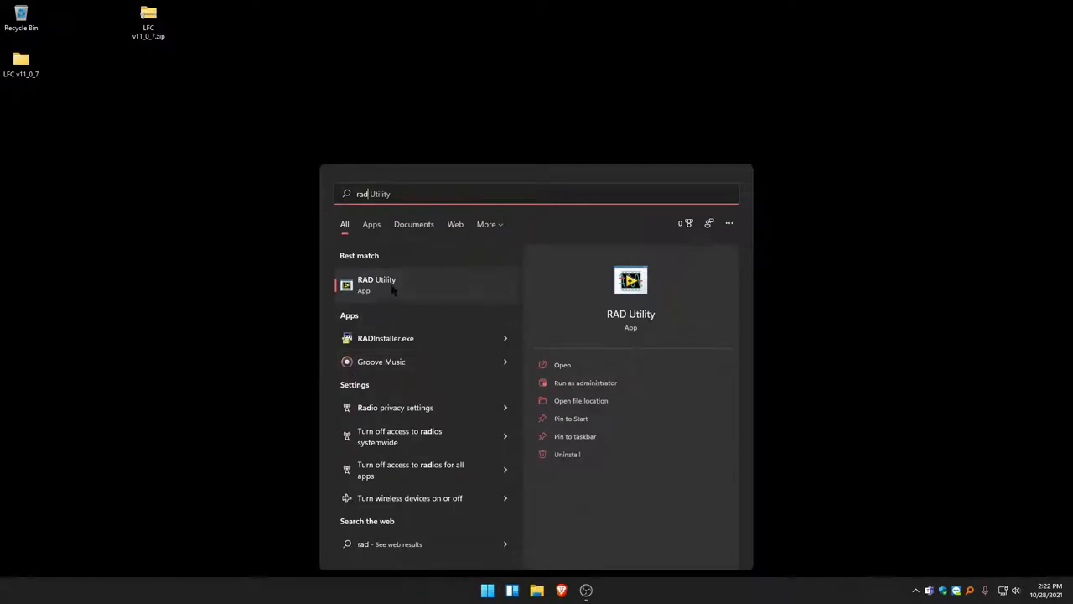
pyautogui.click(393, 289)
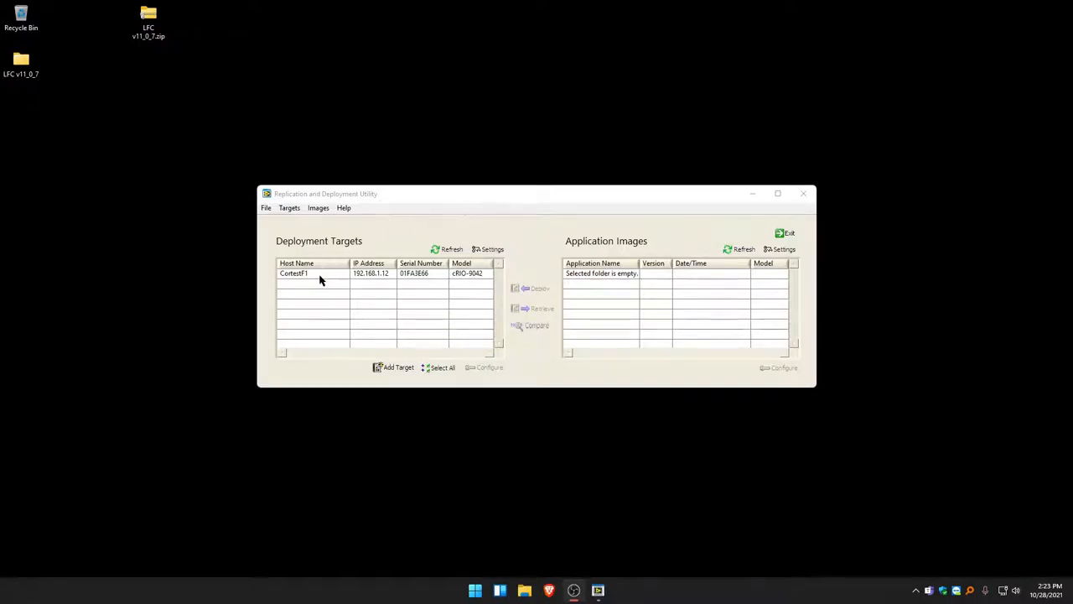
pyautogui.click(372, 277)
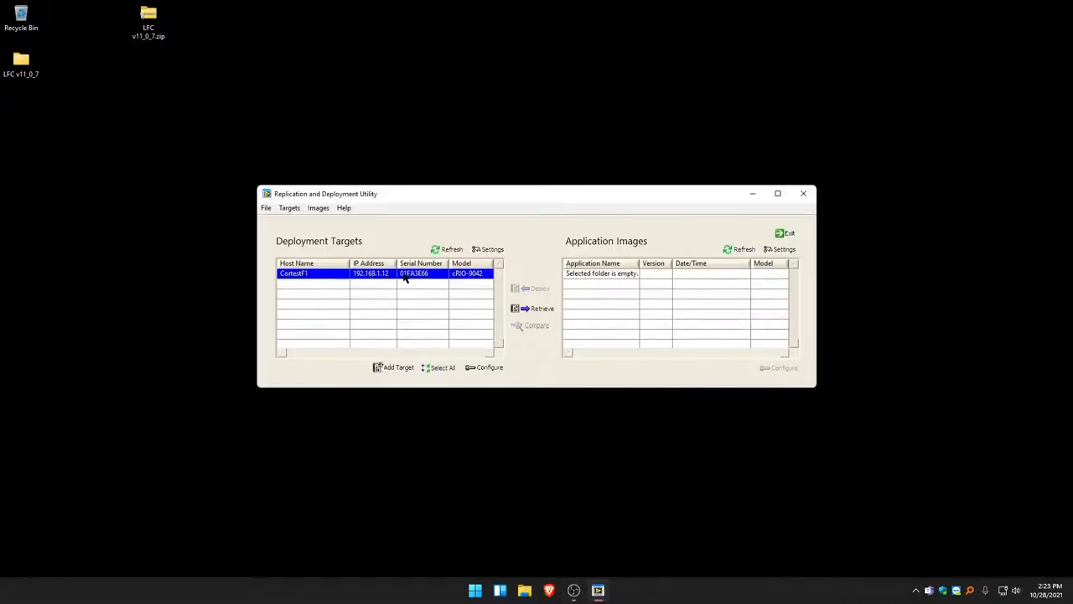
# - Set the application image repository to the LFC v11_0_7 folder on the Desktop
pyautogui.click(782, 250)
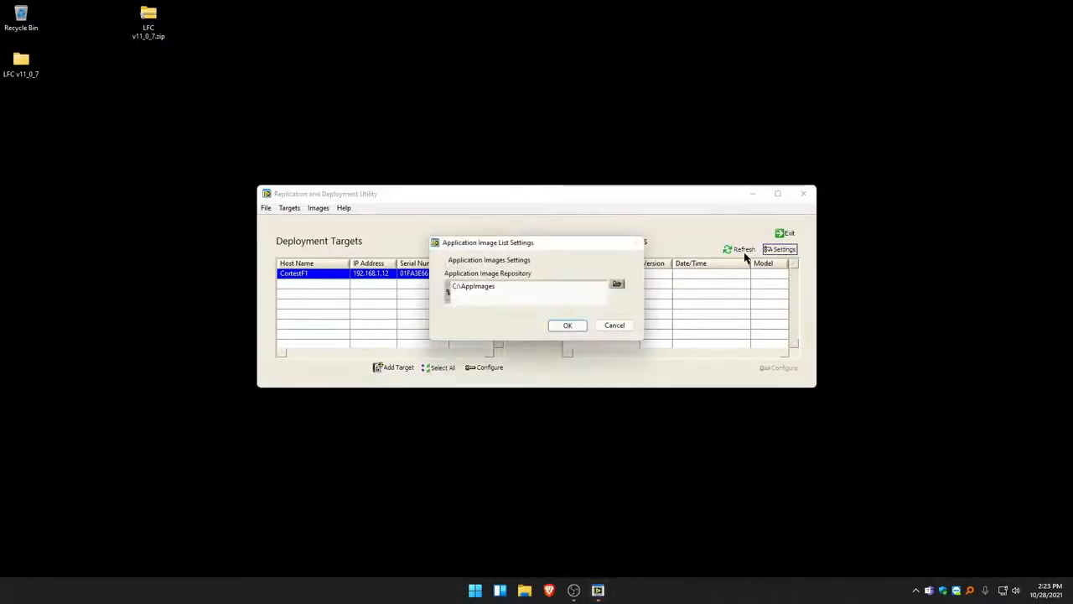
pyautogui.click(617, 285)
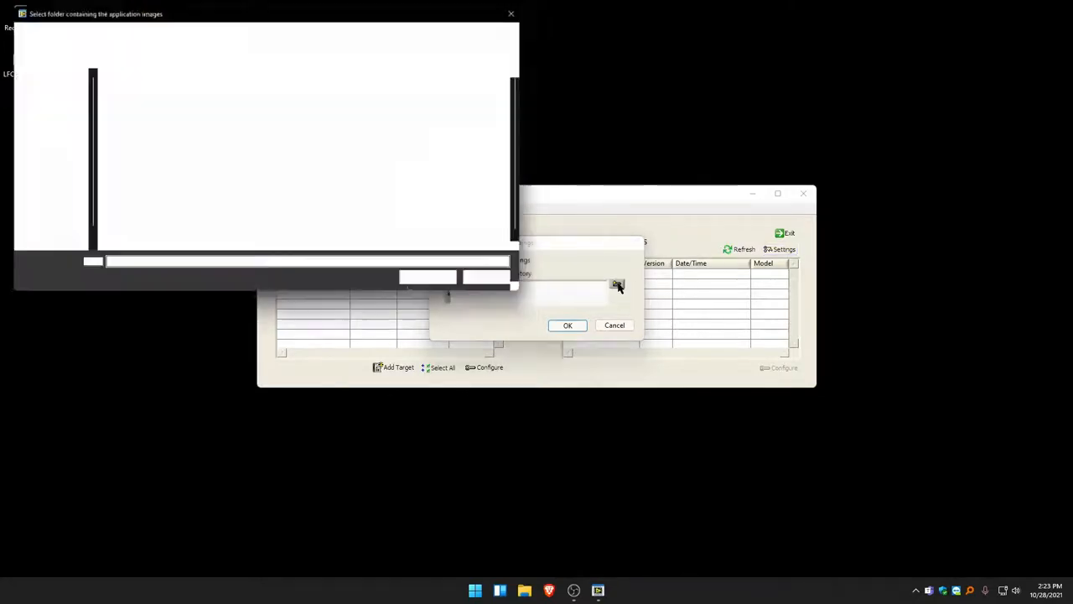
pyautogui.click(48, 97)
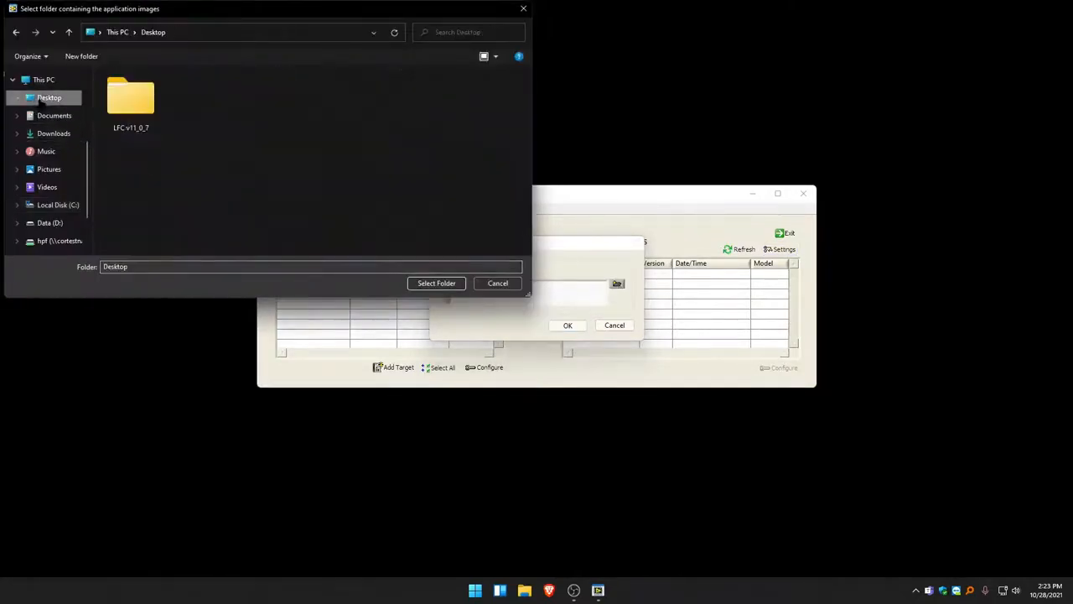
pyautogui.doubleClick(131, 109)
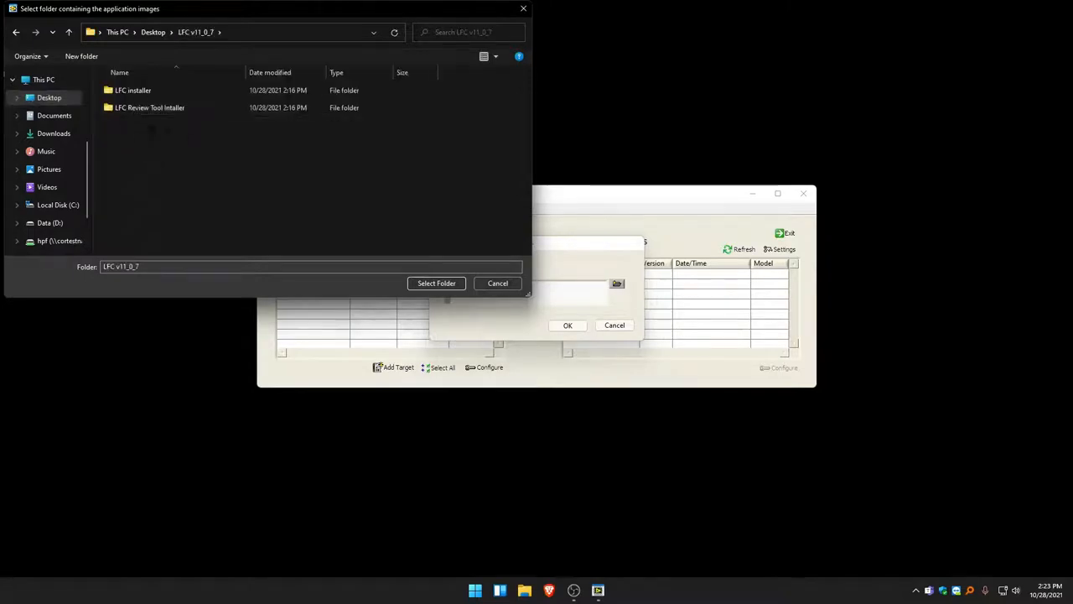
pyautogui.click(437, 283)
pyautogui.click(566, 326)
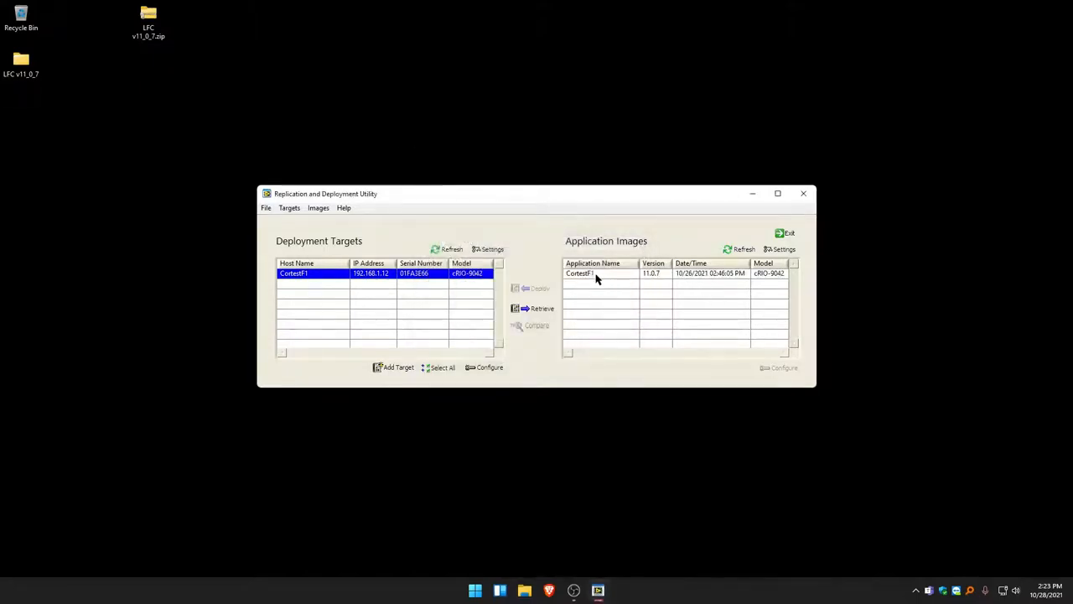
# - Deploy the CortestF1 version 11.0.7 application image to the selected target, entering the admin account password, and exit the utility after the deployment
pyautogui.click(646, 277)
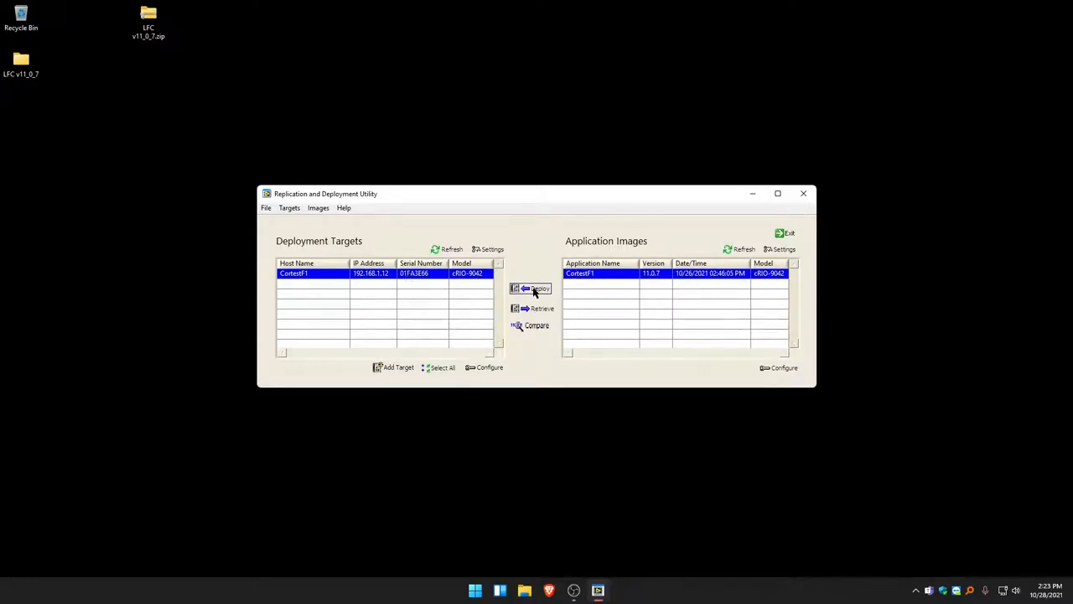
pyautogui.click(534, 289)
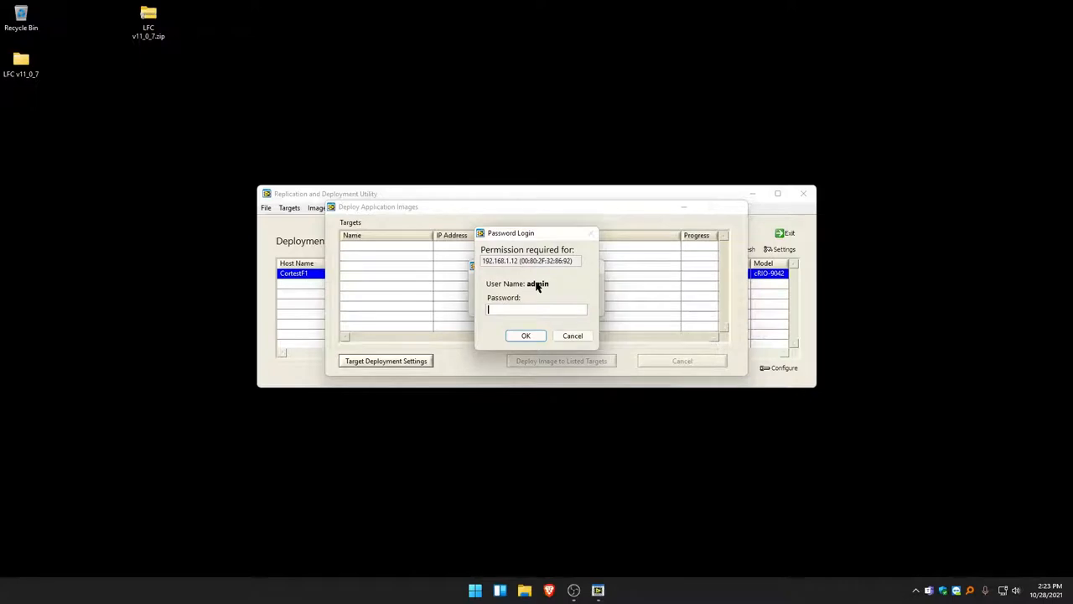
pyautogui.write('********')
pyautogui.press('Return')
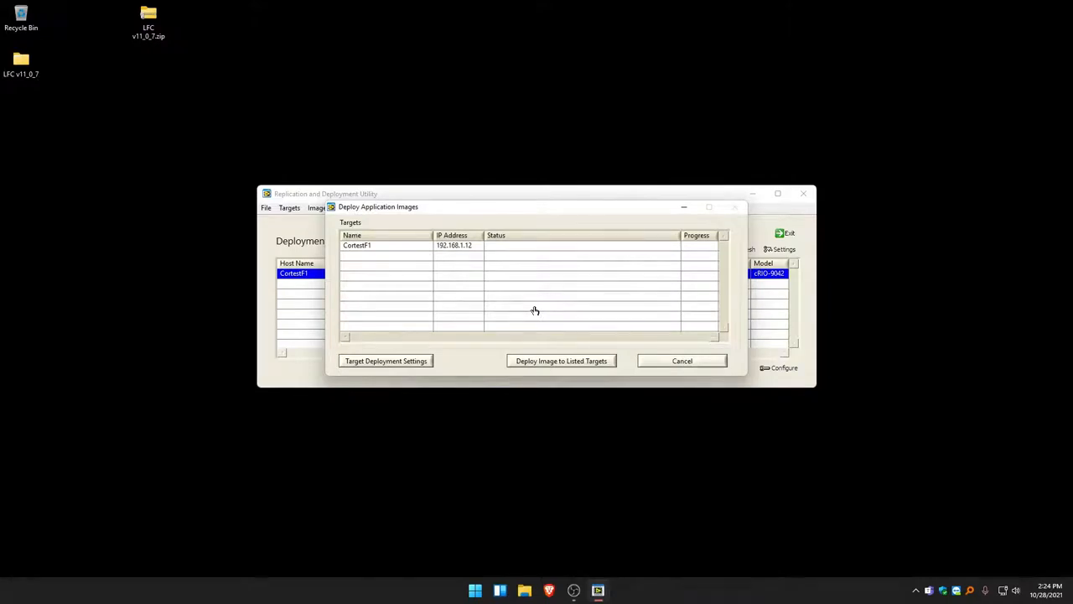
pyautogui.click(530, 361)
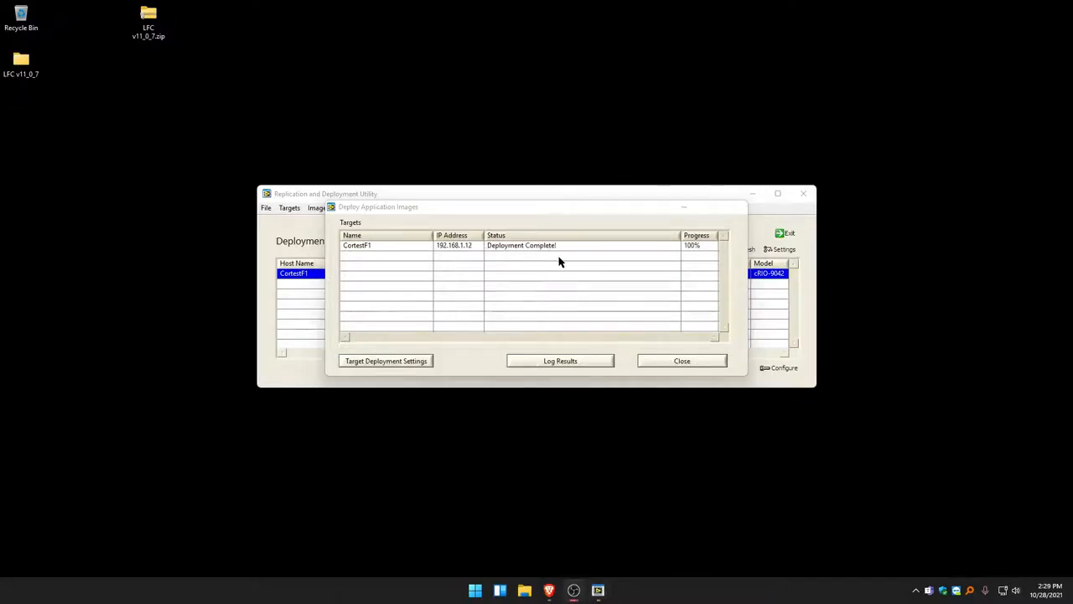
pyautogui.click(683, 362)
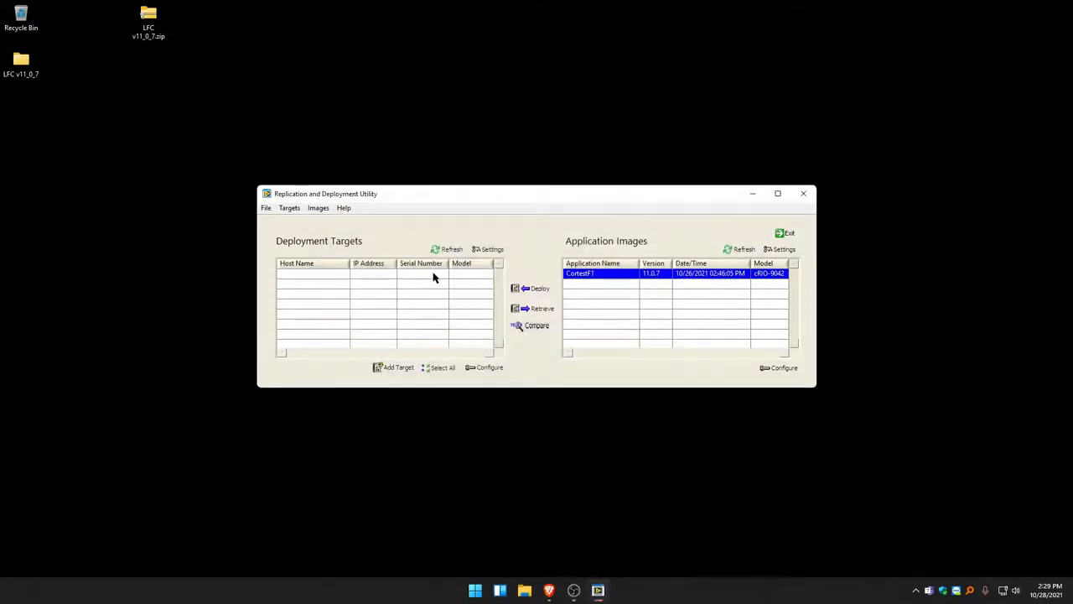
pyautogui.click(789, 235)
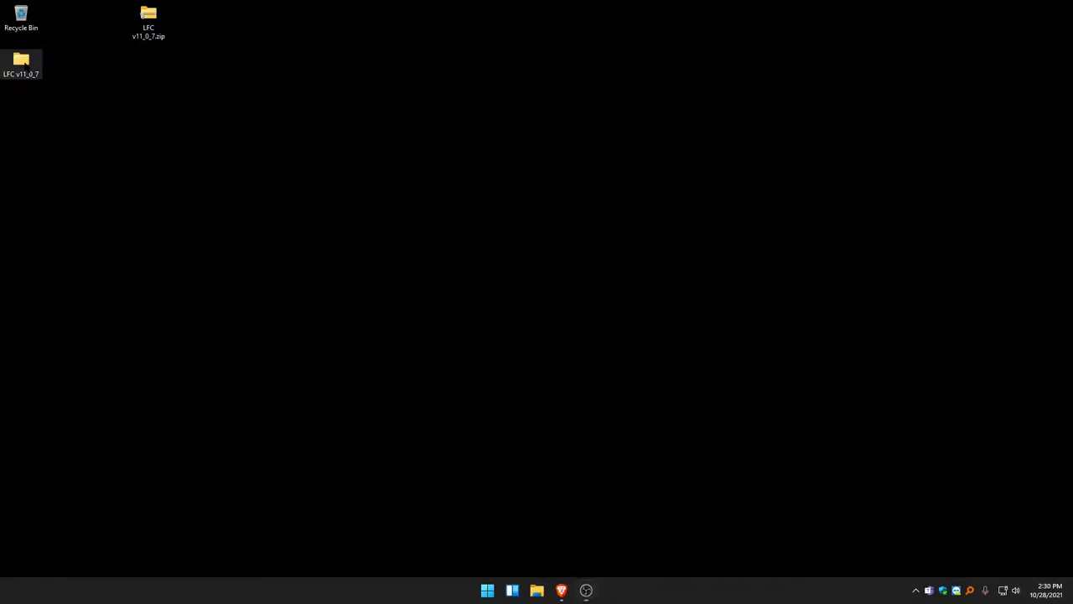
# - Install LFC v11 with install.exe from the Volume folder of LFC installer in LFC v11_0_7, keeping the default directories
pyautogui.doubleClick(23, 65)
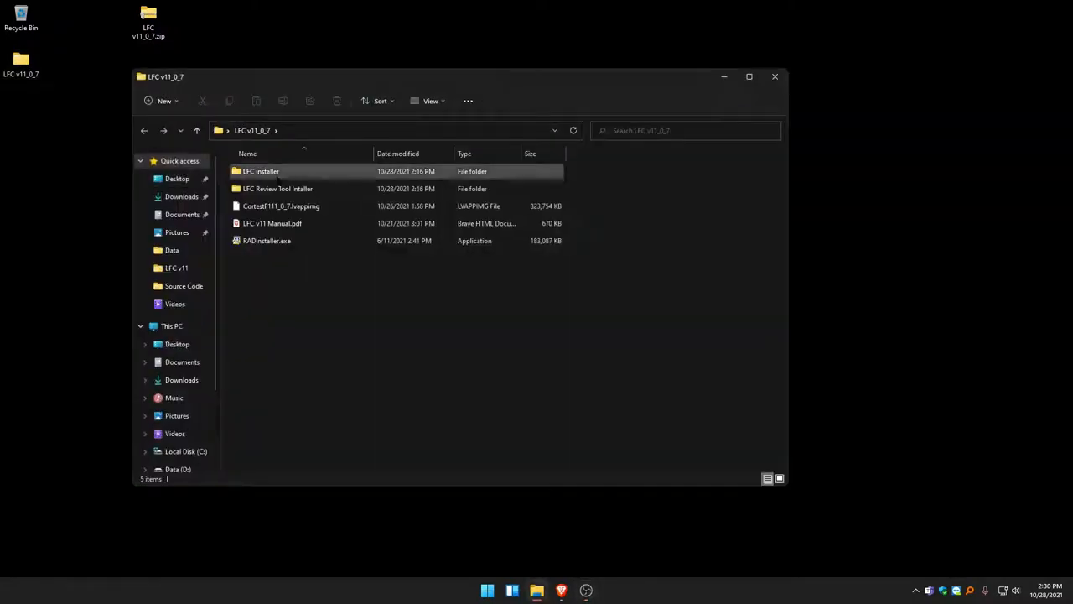
pyautogui.doubleClick(279, 173)
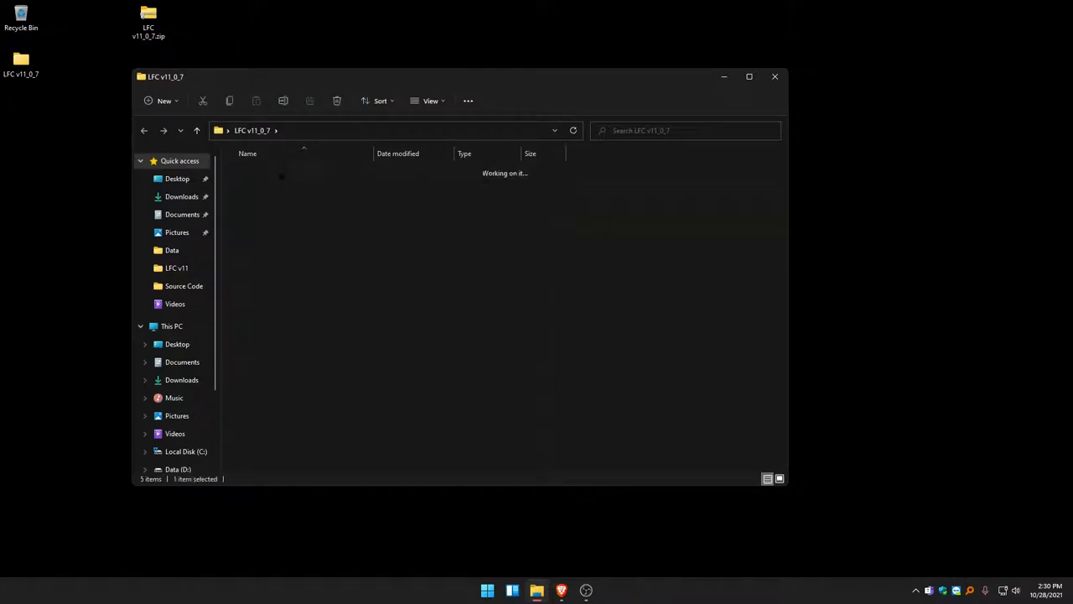
pyautogui.doubleClick(279, 173)
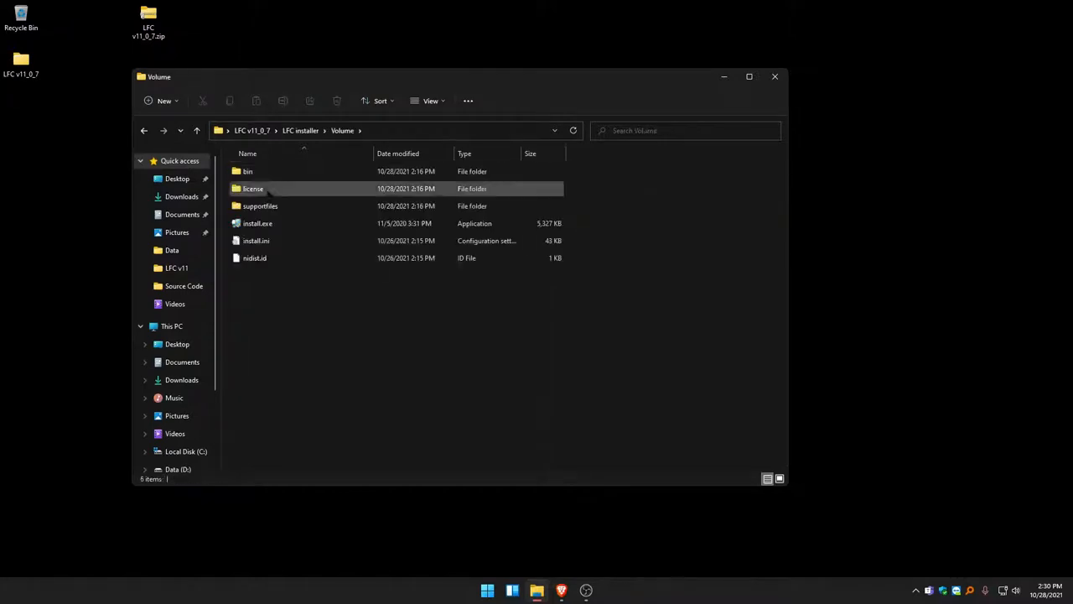
pyautogui.doubleClick(282, 225)
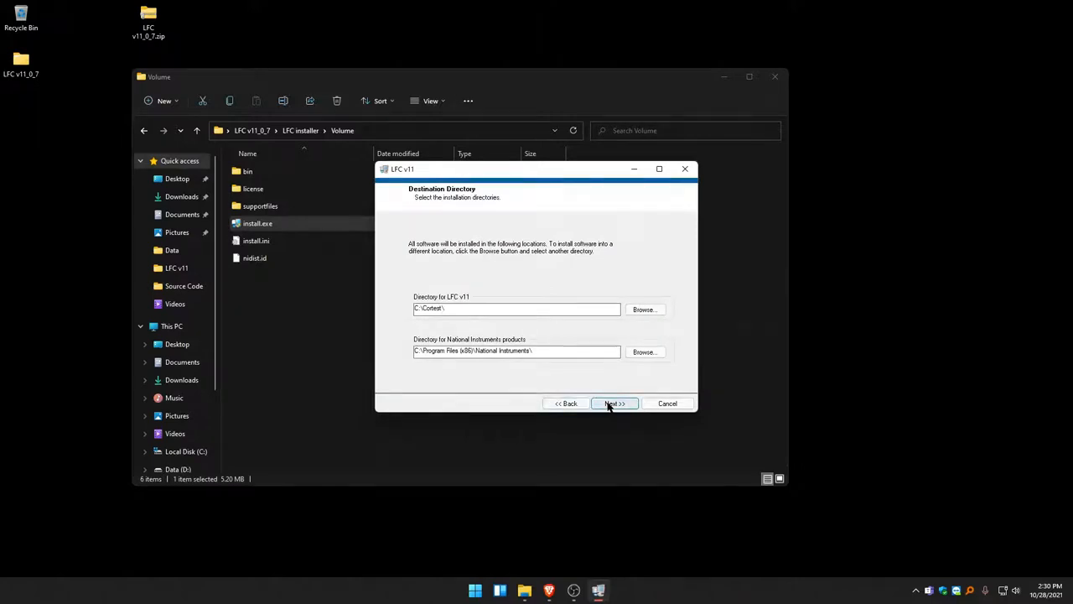
pyautogui.click(611, 403)
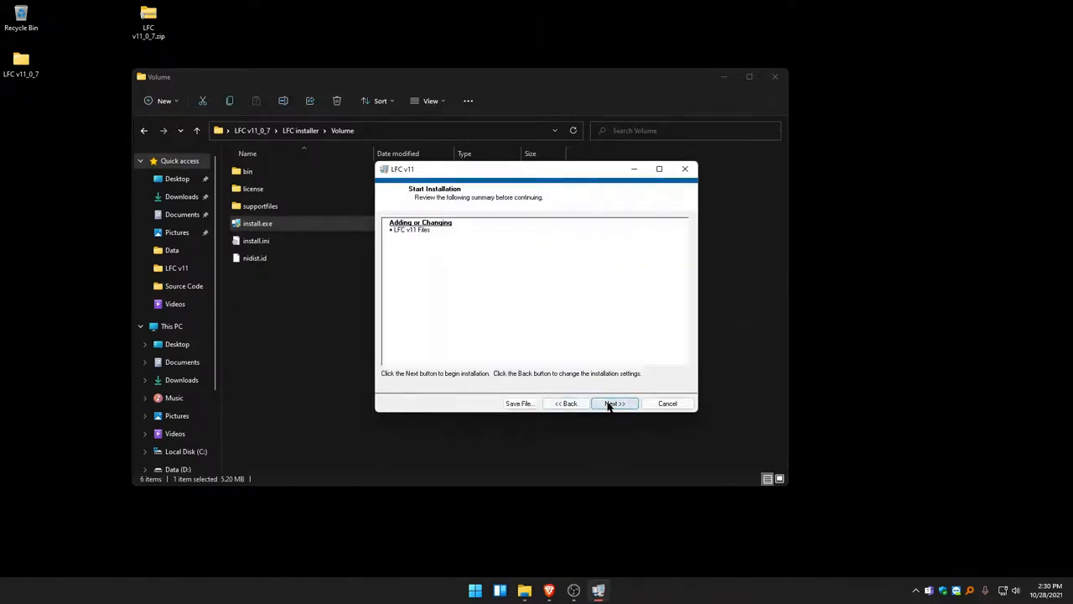
pyautogui.click(611, 404)
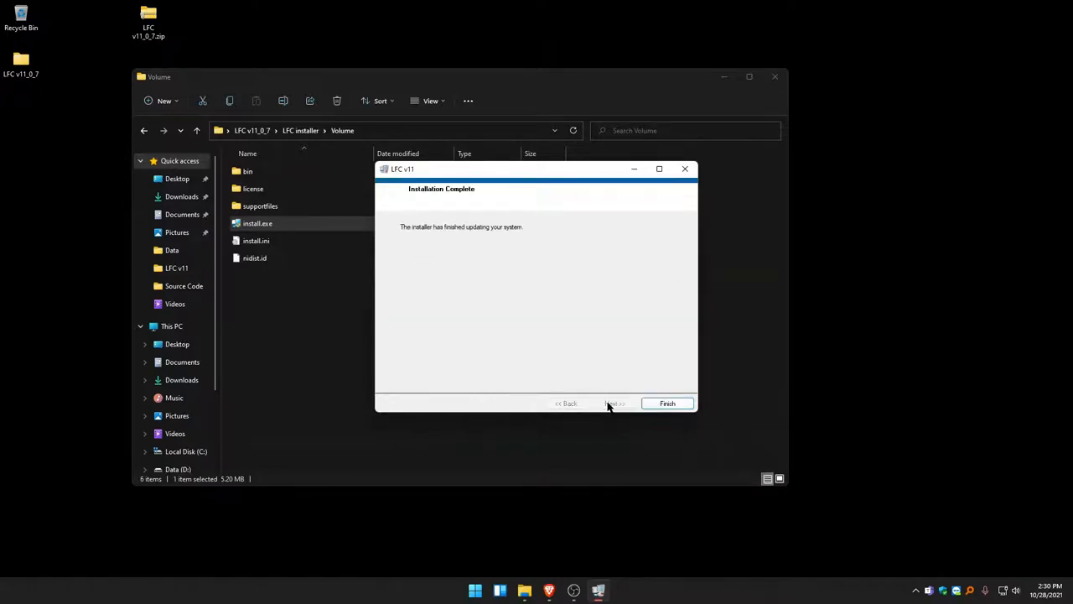
pyautogui.click(675, 405)
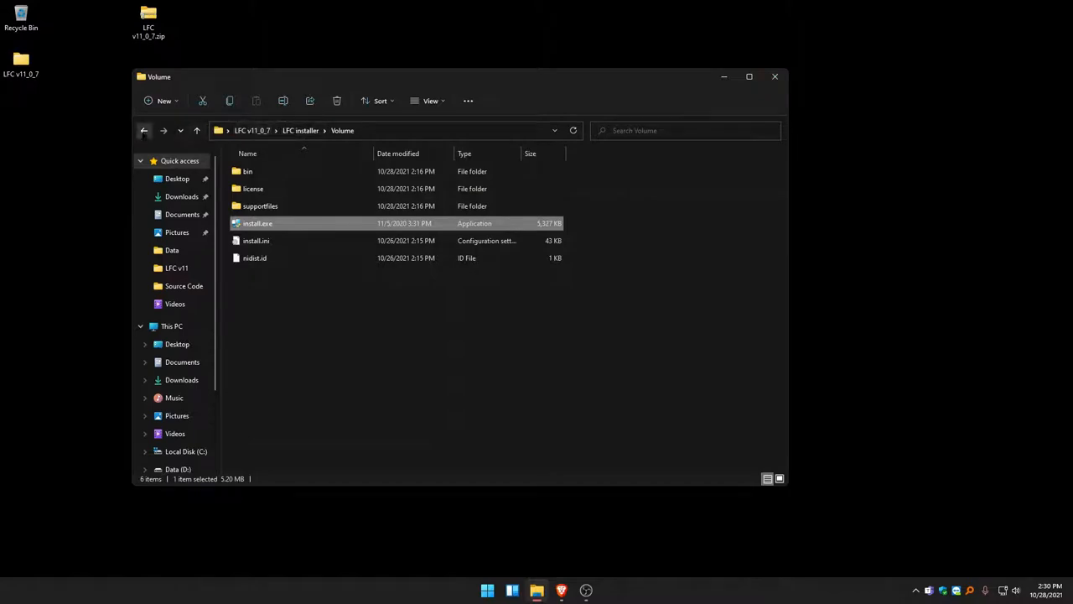
# - Install the LFC Review Tool with install.exe from the Volume folder of LFC Review Tool Intaller, keeping the default settings
pyautogui.click(143, 131)
pyautogui.click(144, 131)
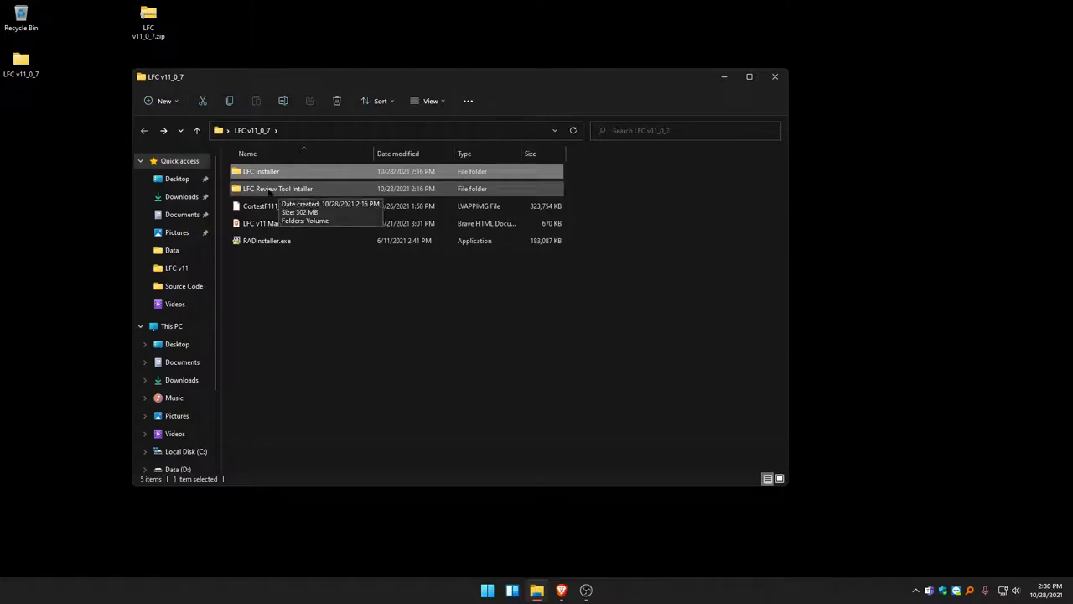
pyautogui.doubleClick(272, 192)
pyautogui.doubleClick(262, 172)
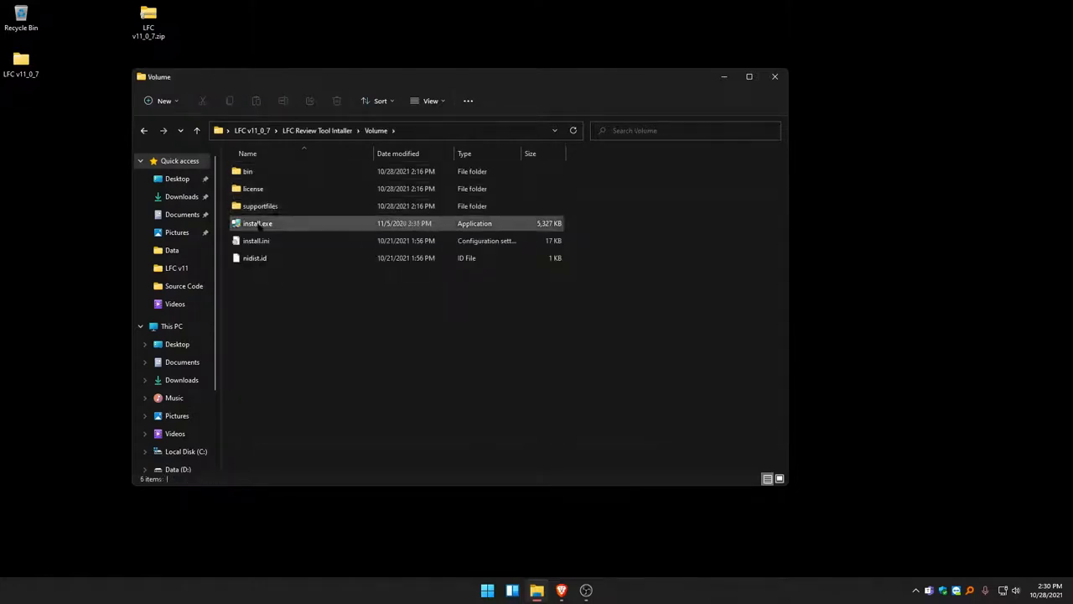
pyautogui.doubleClick(263, 225)
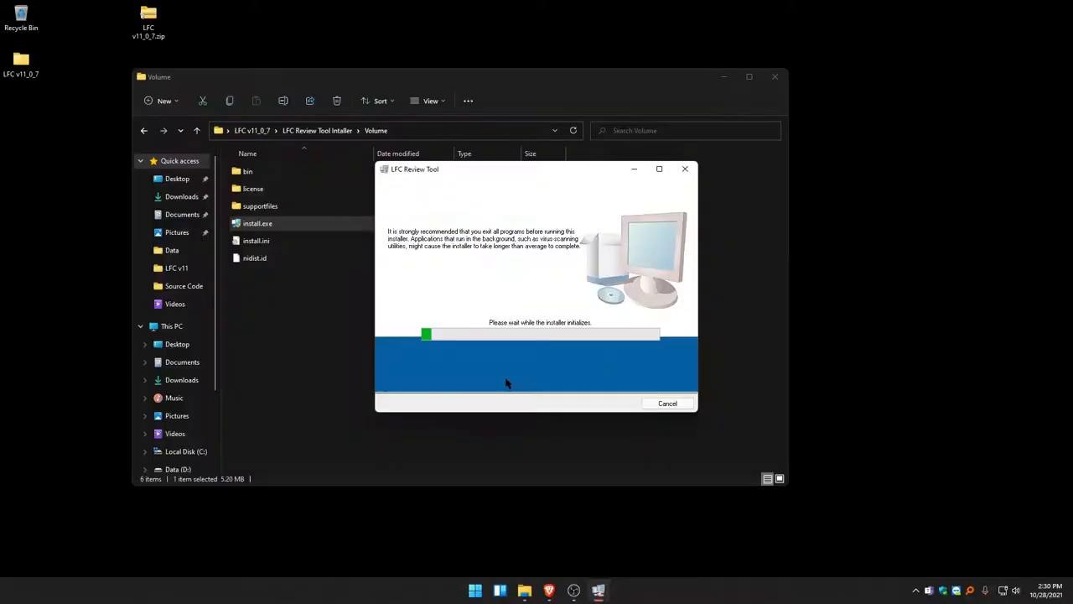
pyautogui.click(612, 403)
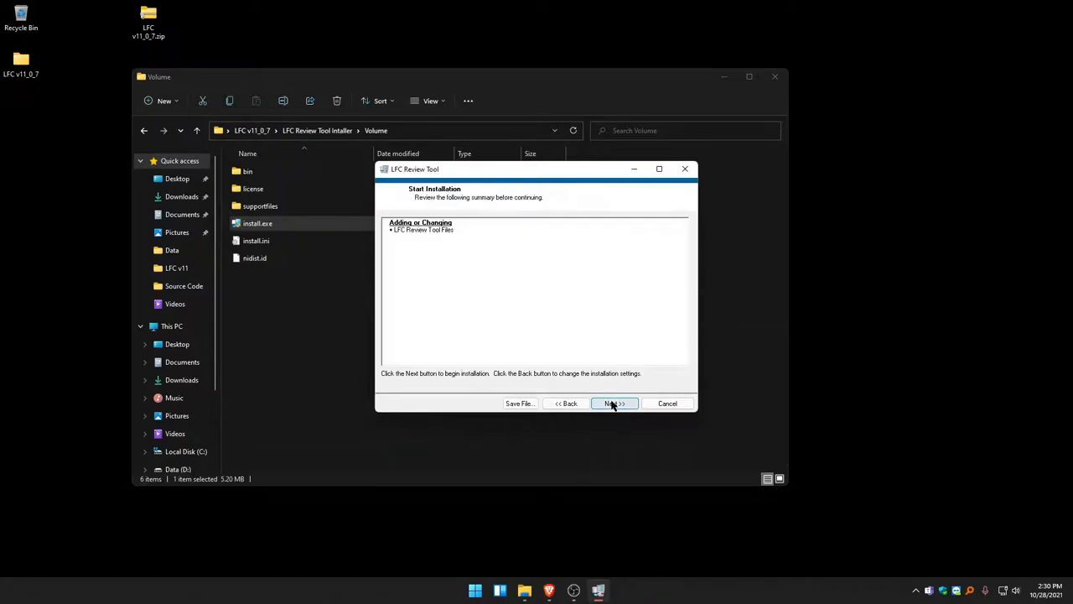
pyautogui.click(614, 404)
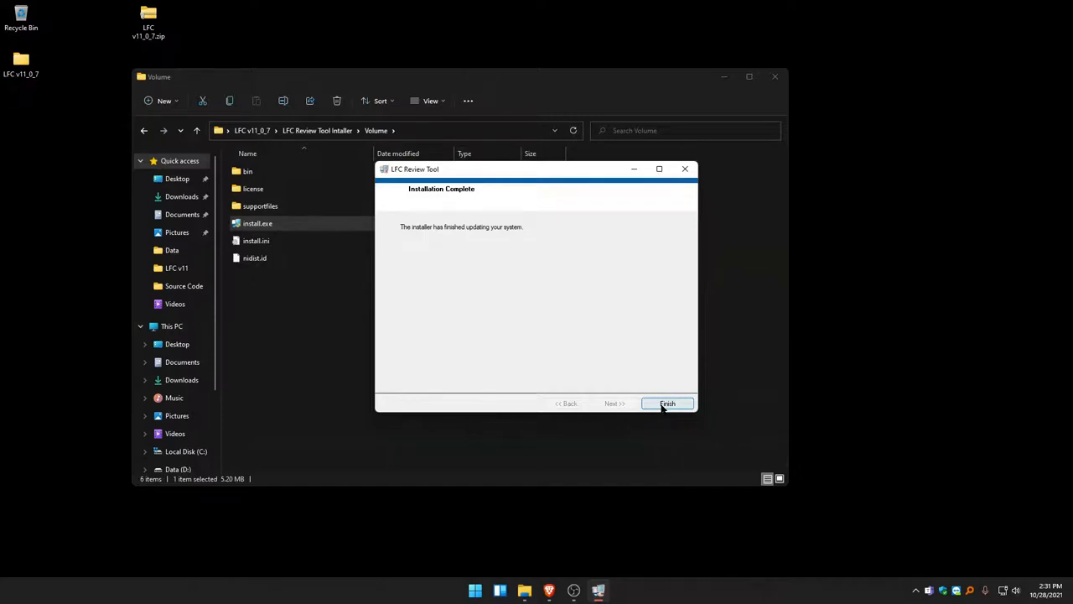
pyautogui.click(665, 404)
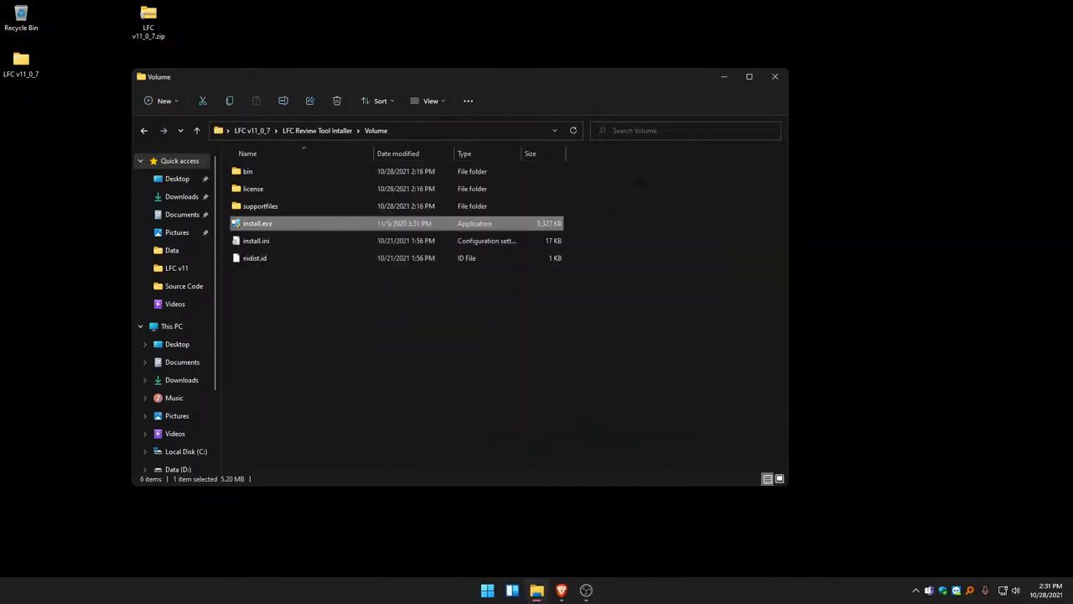
# - Create a desktop shortcut for LFC Review Tool.exe from the Cortest folder on Local Disk (C:)
pyautogui.scroll(-2, 183, 359)
pyautogui.click(185, 376)
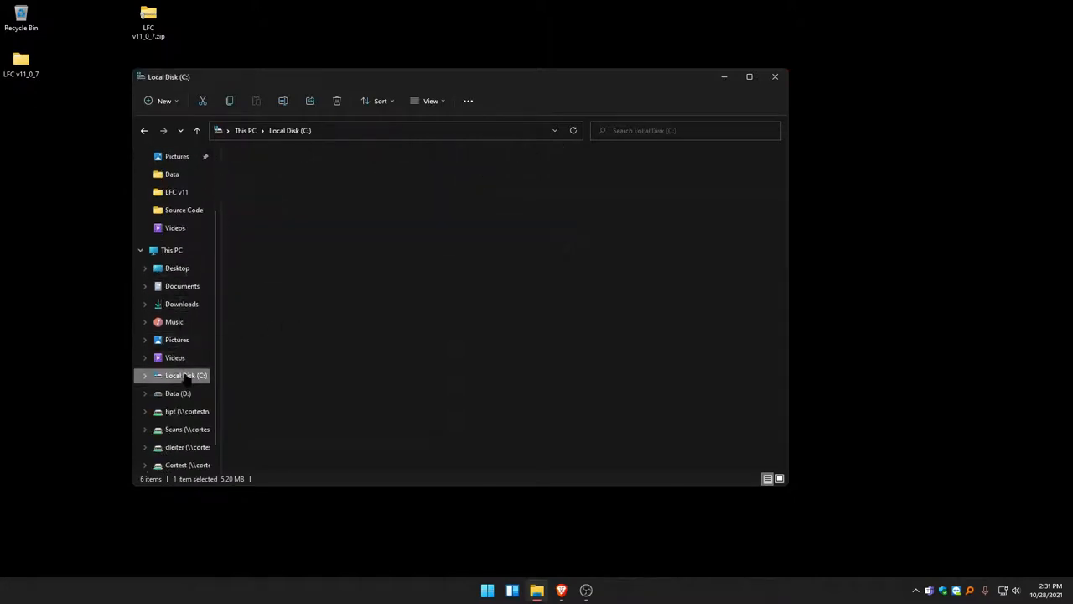
pyautogui.click(254, 190)
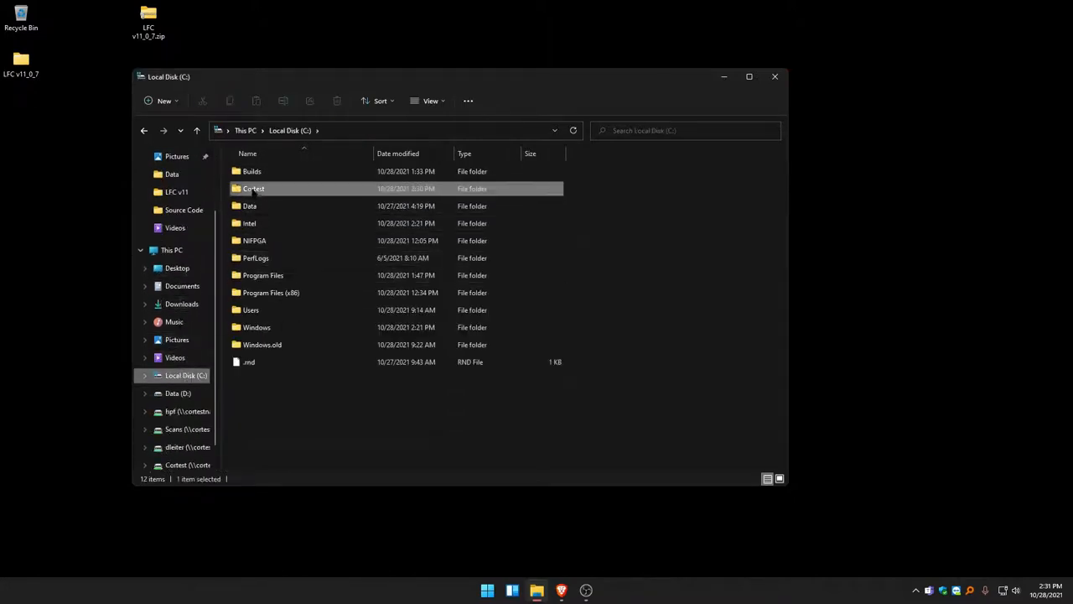
pyautogui.doubleClick(254, 189)
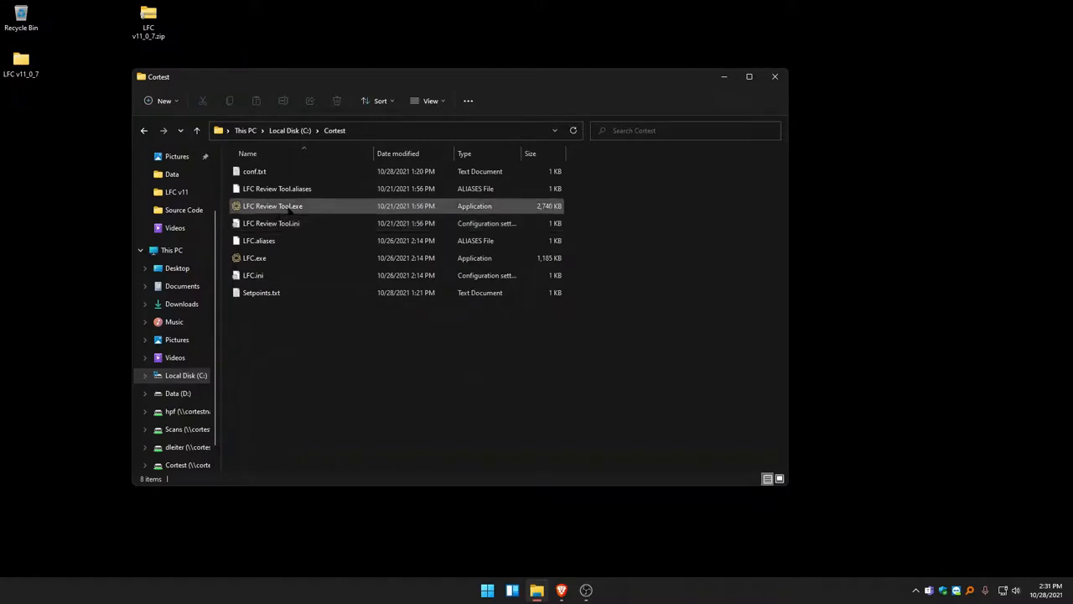
pyautogui.click(284, 209)
pyautogui.rightClick(284, 209)
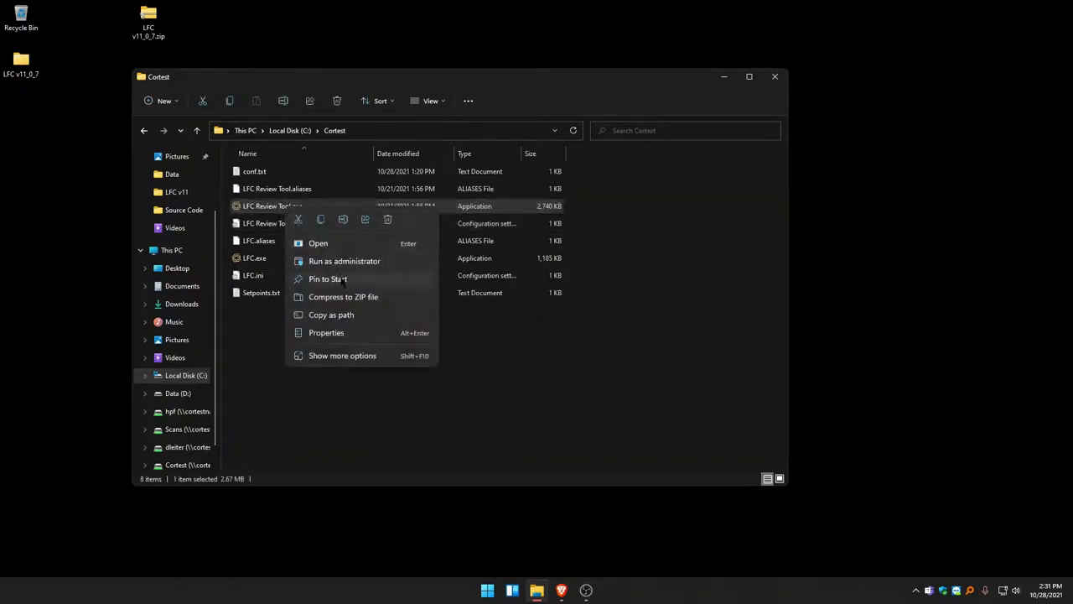
pyautogui.click(337, 356)
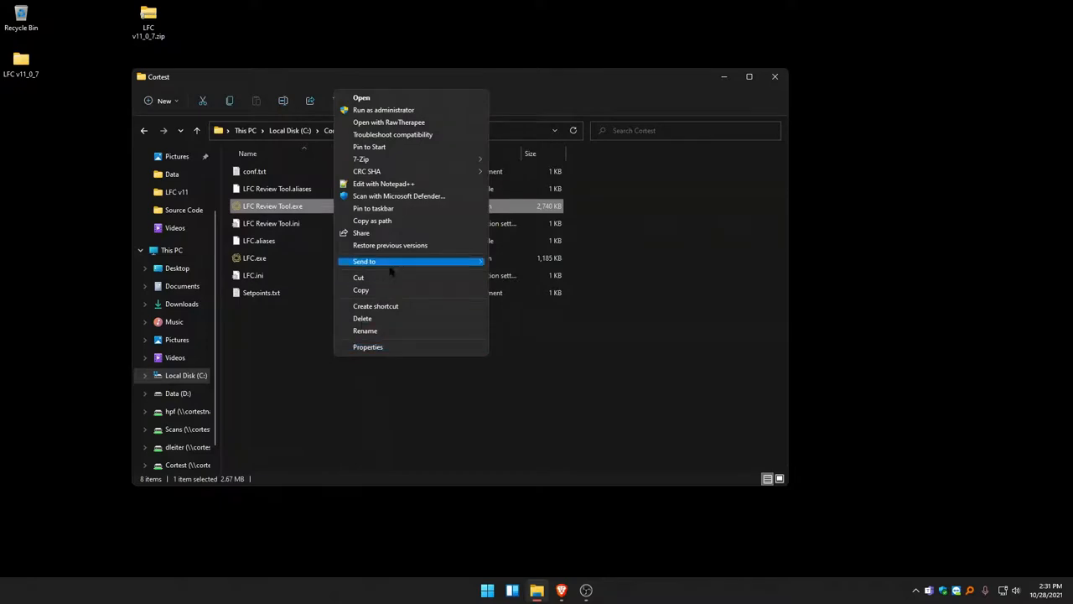
pyautogui.moveTo(421, 261)
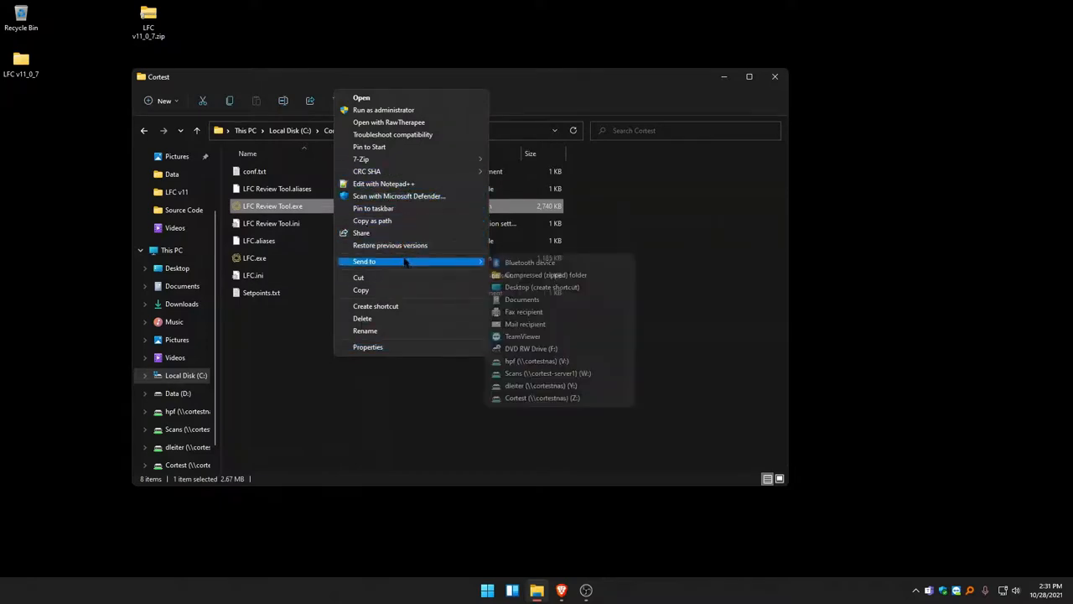
pyautogui.click(545, 289)
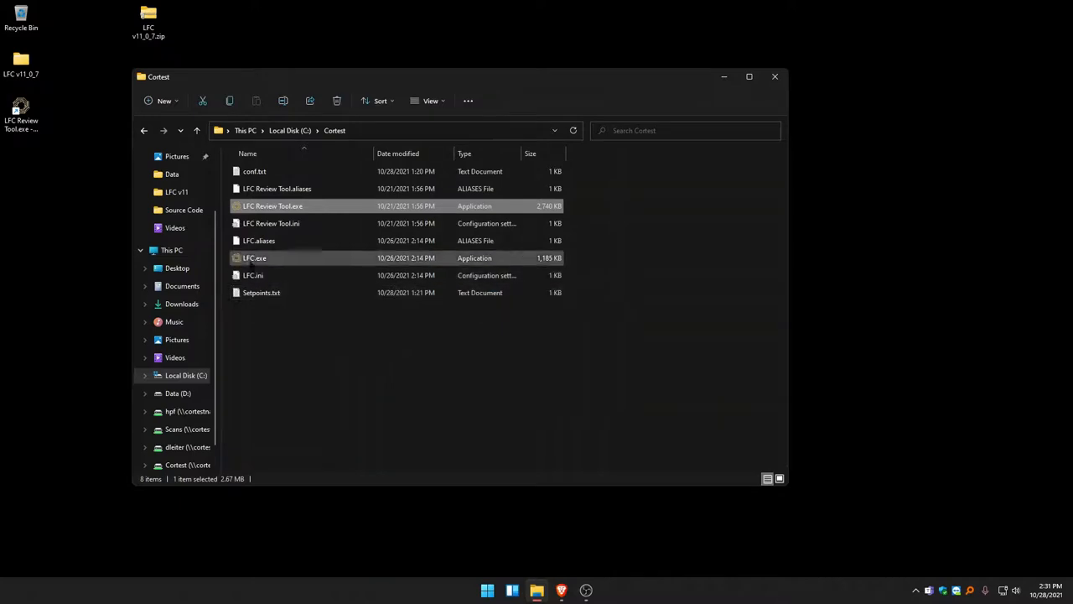
# - Create a desktop shortcut for LFC.exe in the Cortest folder and close the folder window
pyautogui.rightClick(252, 261)
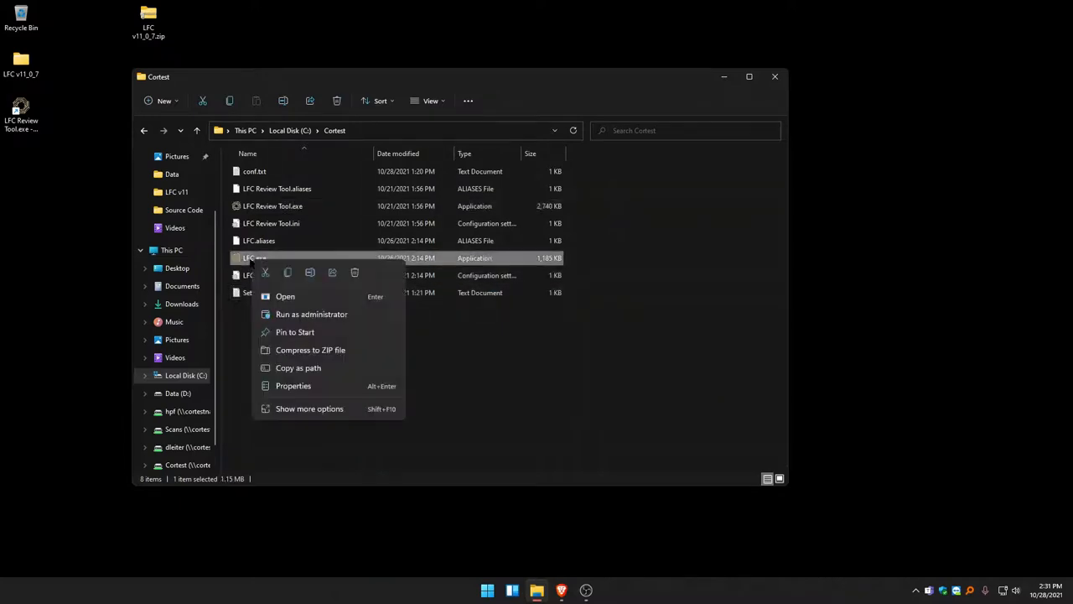
pyautogui.click(305, 410)
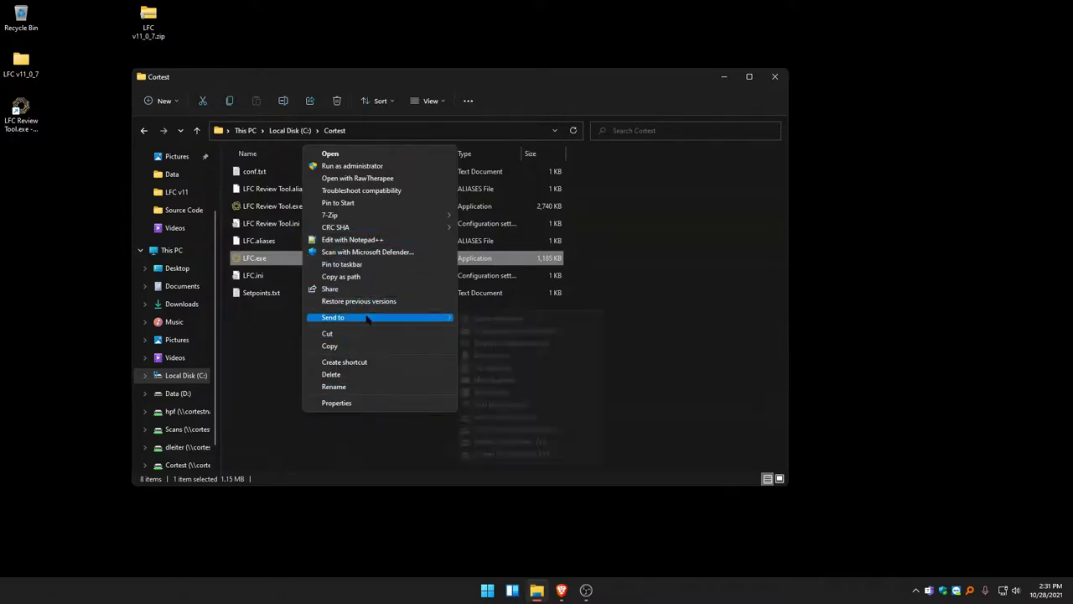
pyautogui.moveTo(369, 318)
pyautogui.click(490, 346)
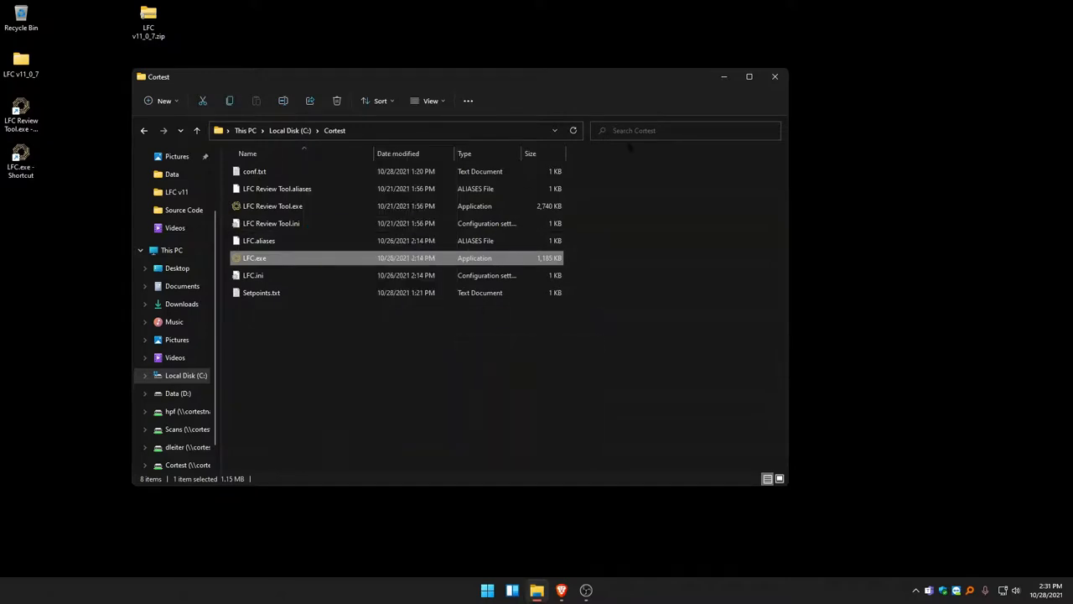
pyautogui.click(775, 77)
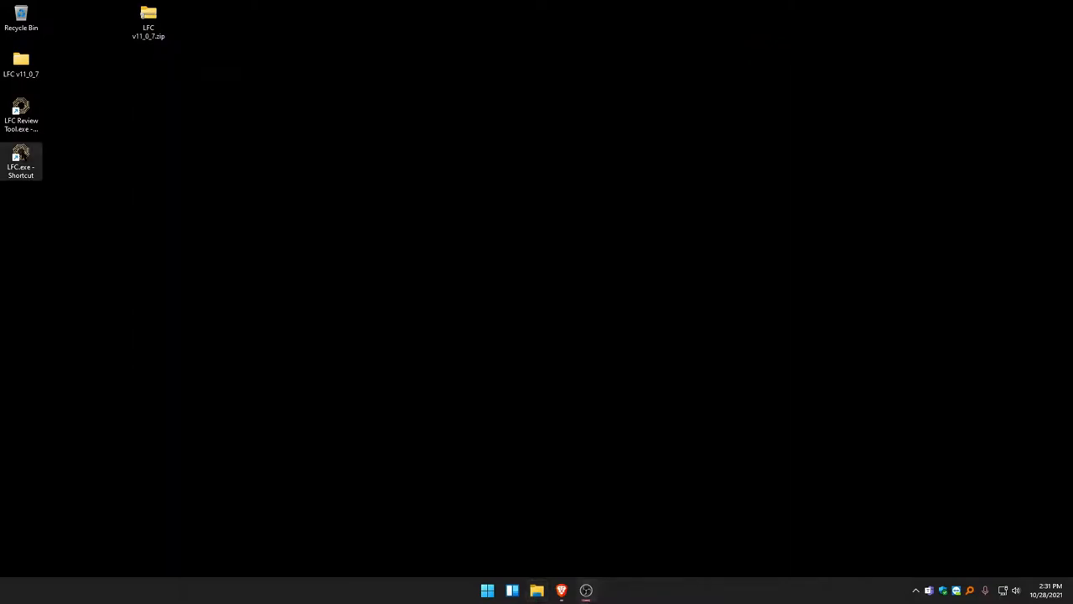
# - Launch LFC from its new desktop shortcut and display the Configuration page
pyautogui.doubleClick(21, 156)
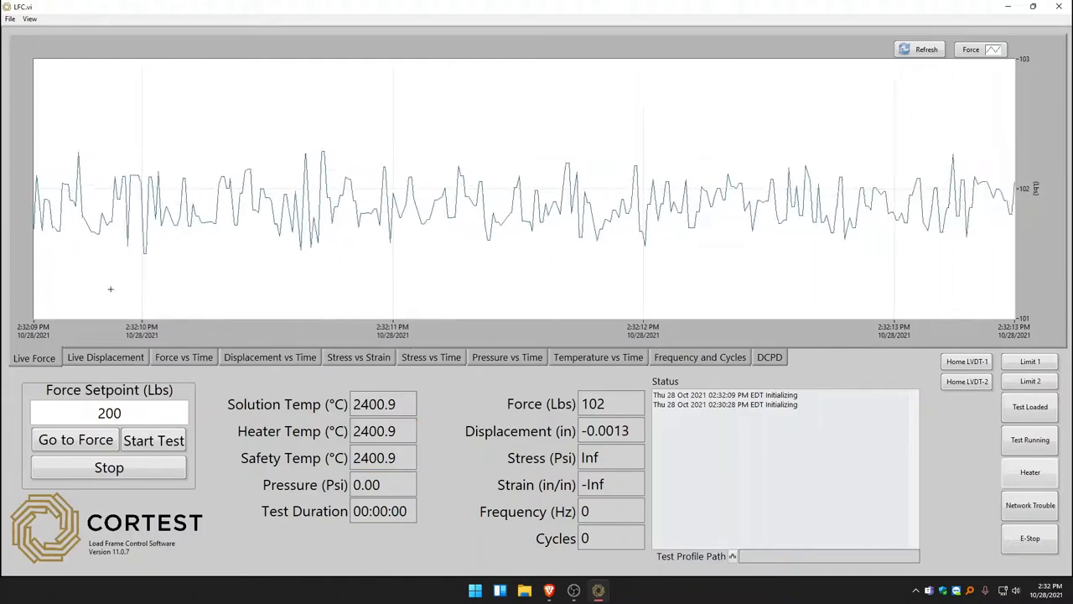
pyautogui.click(29, 19)
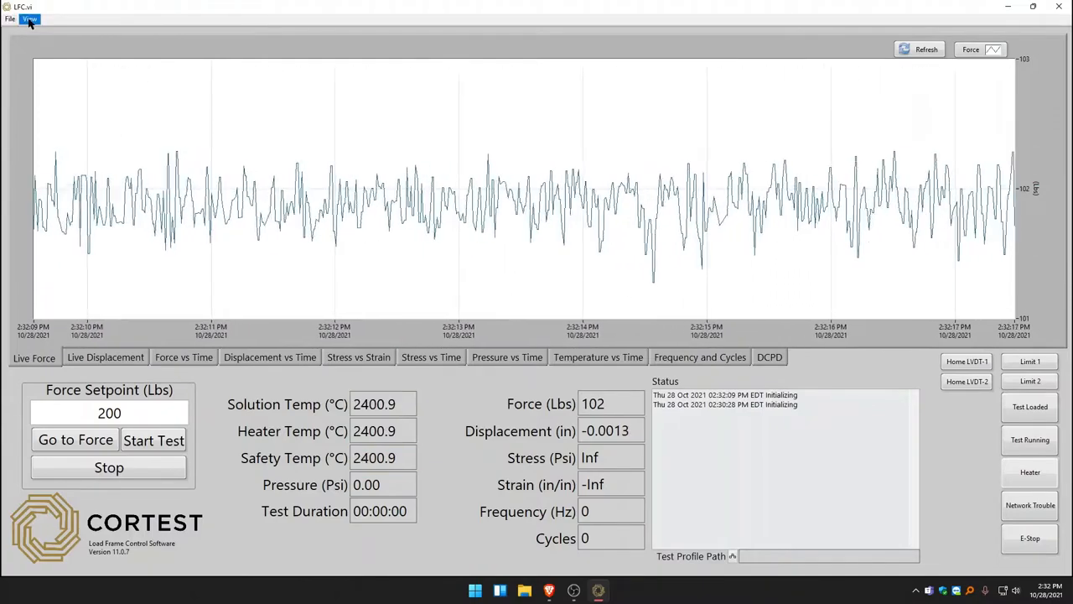
pyautogui.click(29, 20)
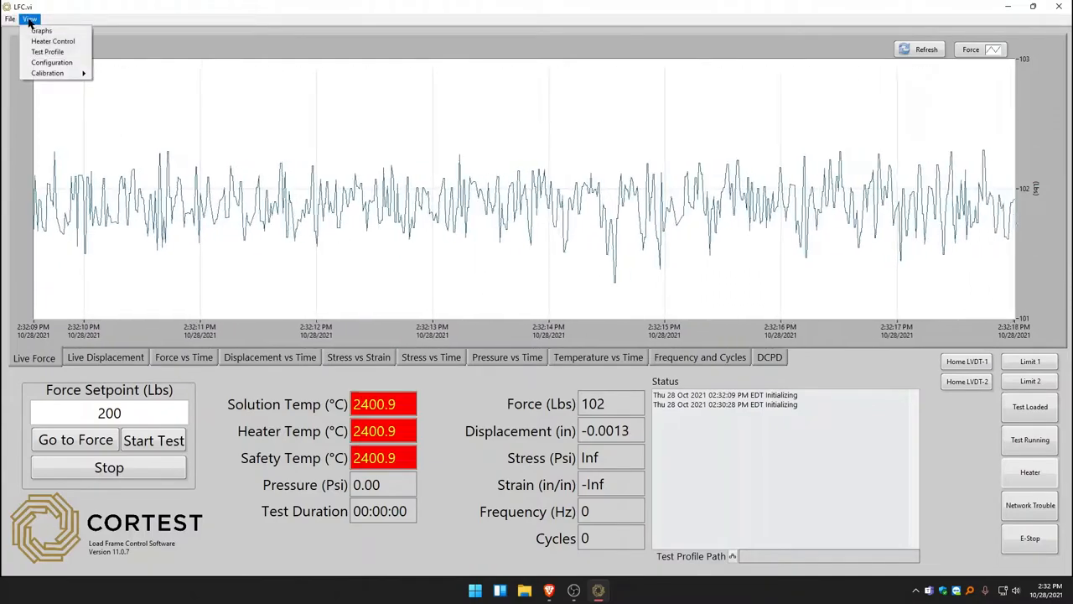
pyautogui.click(52, 63)
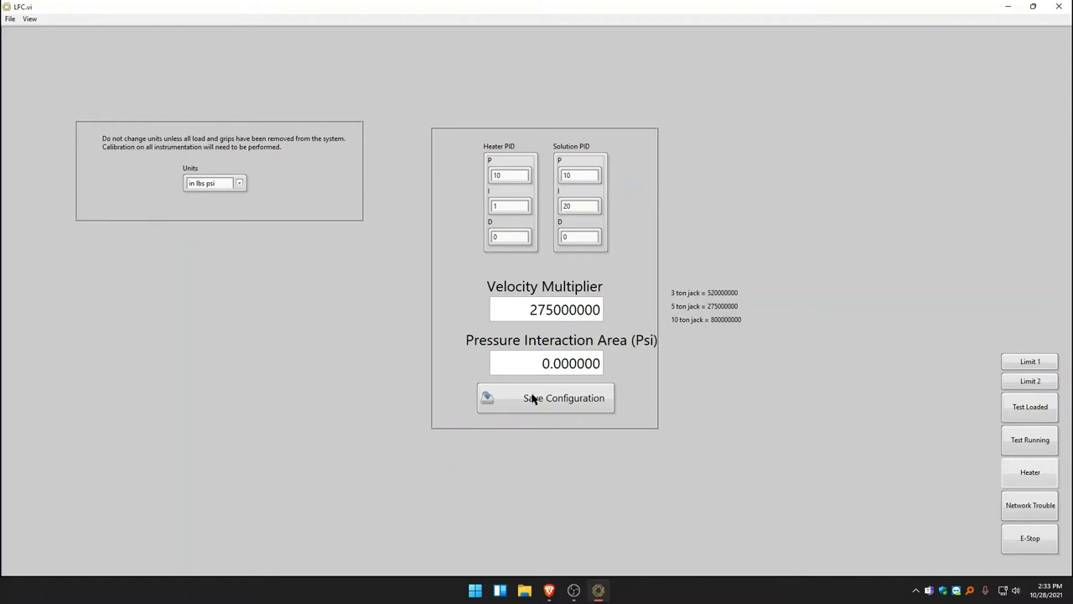
pyautogui.click(29, 20)
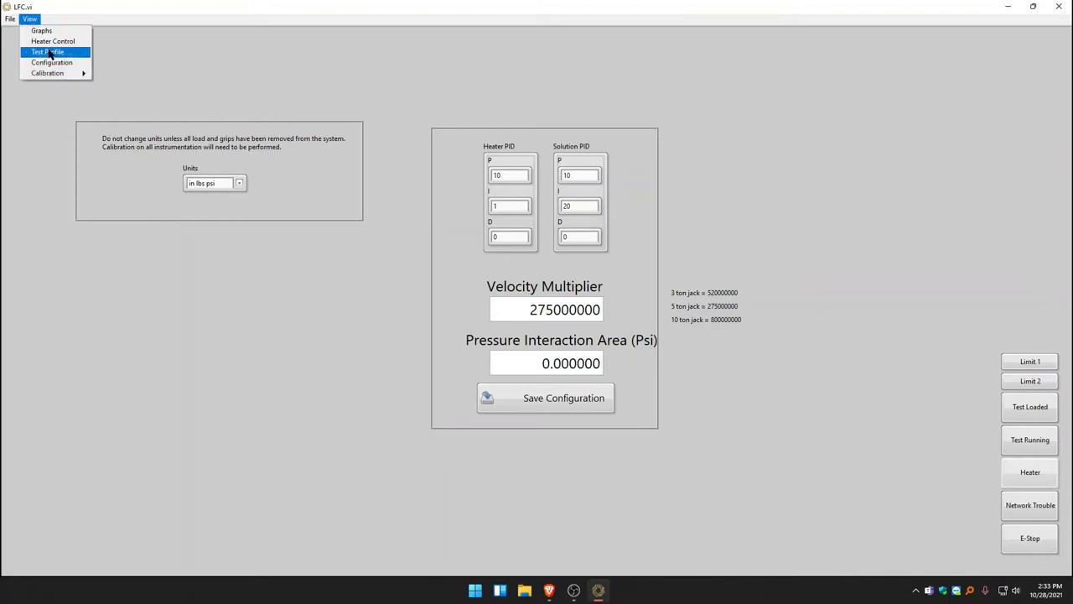
pyautogui.moveTo(53, 75)
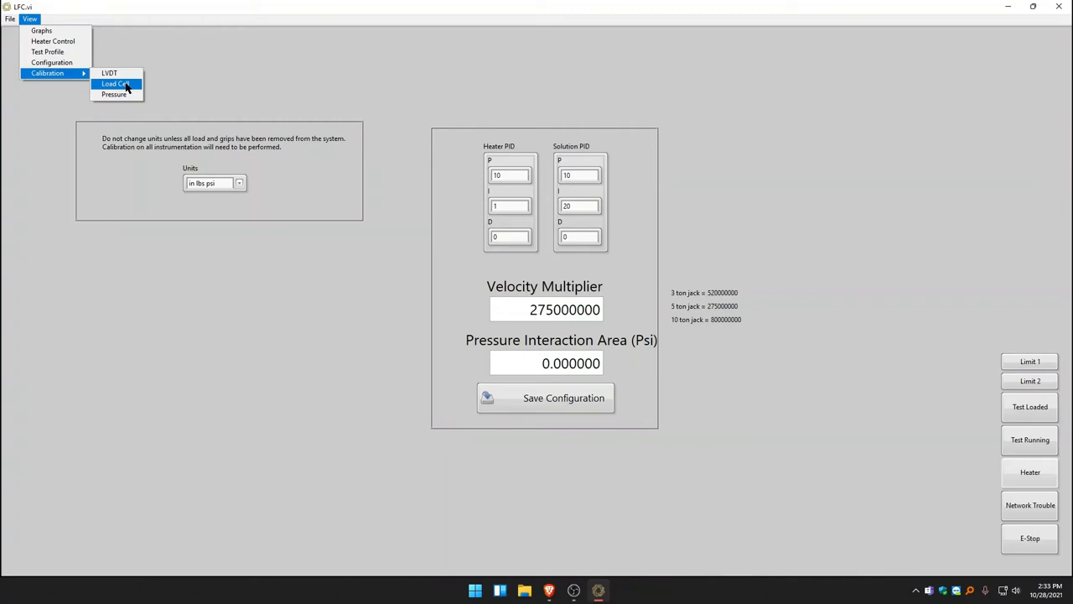
pyautogui.moveTo(14, 23)
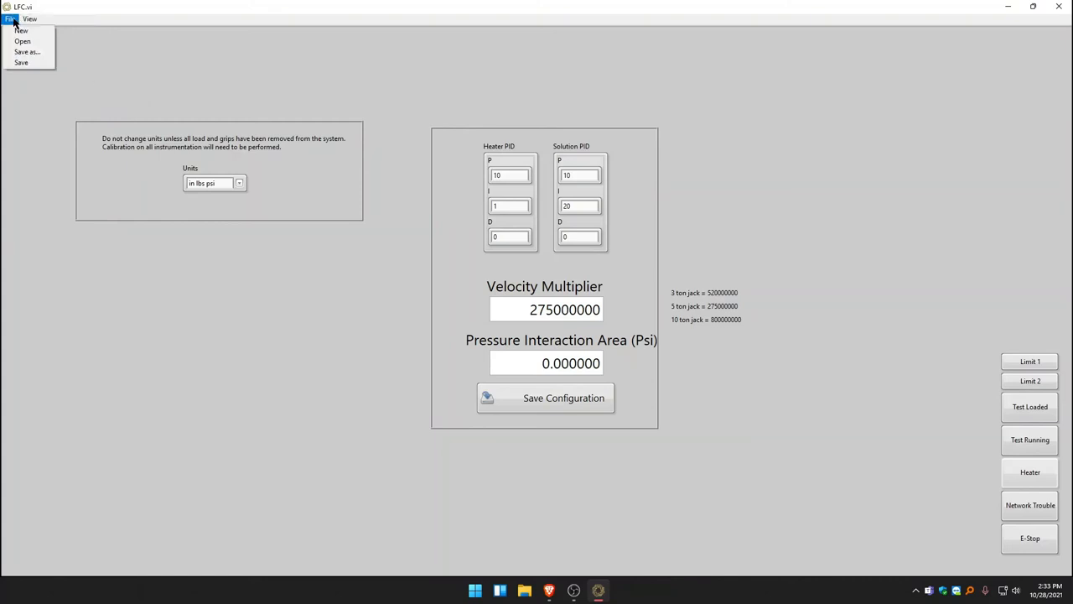